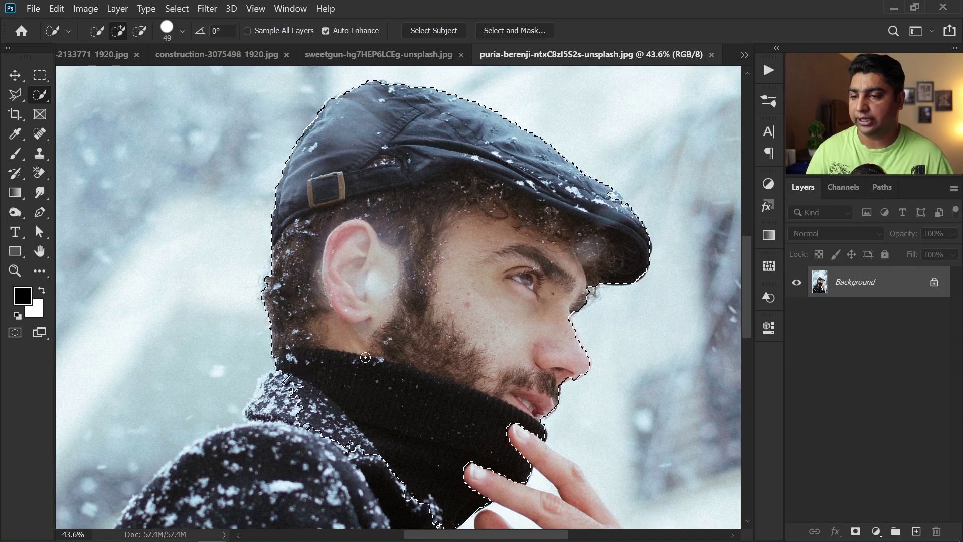
- Extend the quick selection over the upper fingers, the snowy coat collar and the top of the shoulder
left_click_drag(264, 336, 283, 253)
left_click_drag(374, 355, 401, 274)
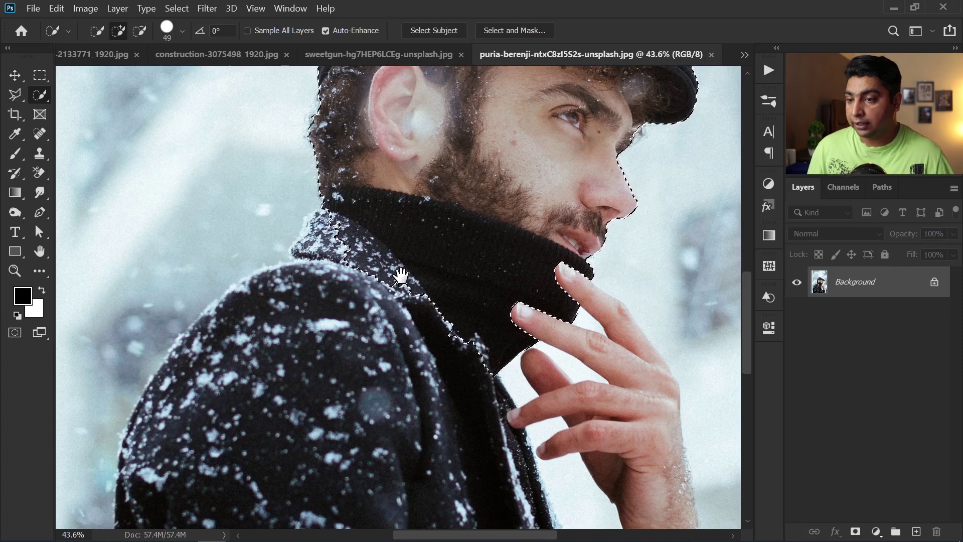
mouse_move(587, 293)
left_mouse_down()
mouse_move(638, 339)
mouse_move(654, 391)
mouse_move(541, 397)
mouse_move(536, 387)
mouse_move(532, 400)
mouse_move(521, 370)
left_mouse_up()
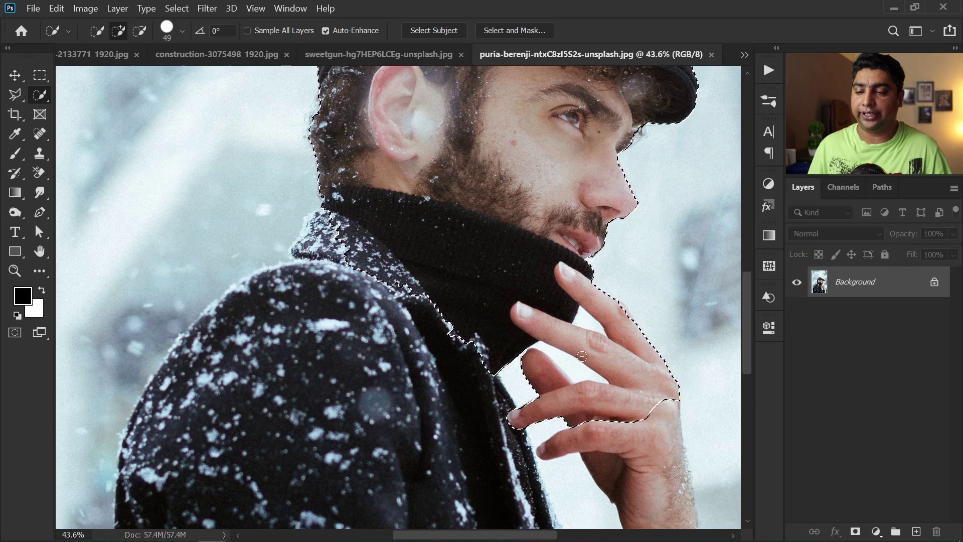
left_click(340, 228)
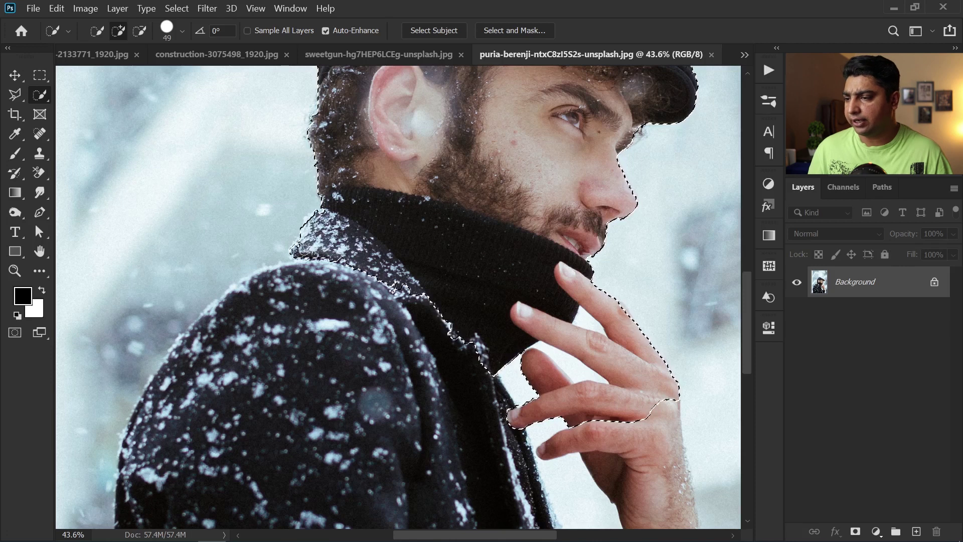
mouse_move(303, 249)
left_mouse_down()
mouse_move(321, 321)
mouse_move(258, 295)
mouse_move(240, 306)
mouse_move(404, 346)
mouse_move(426, 396)
mouse_move(437, 387)
mouse_move(454, 402)
left_mouse_up()
left_click_drag(362, 367, 381, 298)
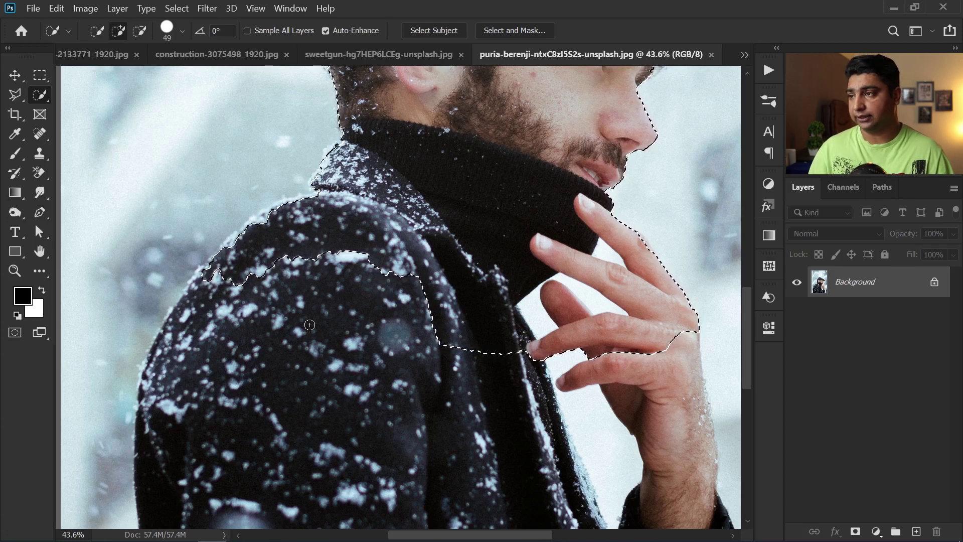
- Set the selection brush size to 70 px and add the coat's sleeve and back to the selection
left_click(182, 31)
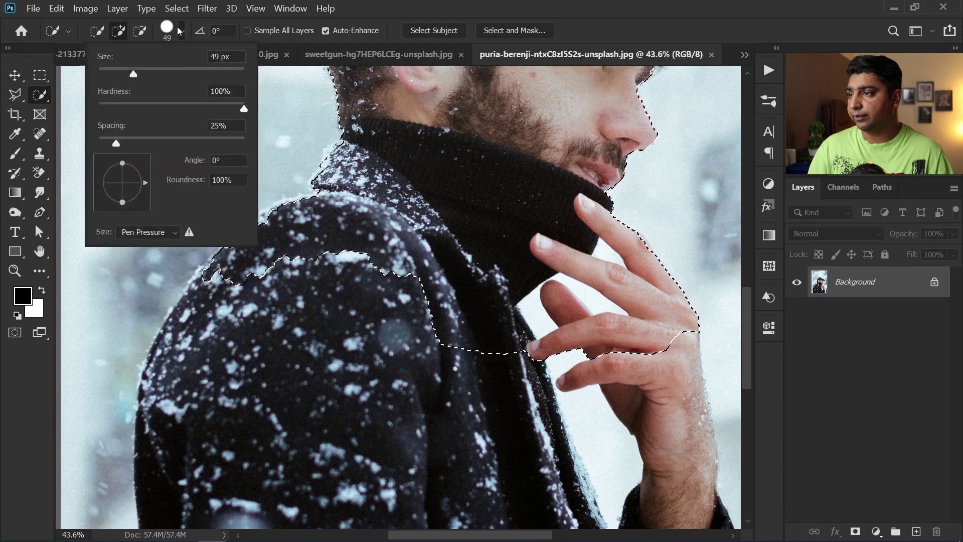
left_click_drag(137, 74, 152, 75)
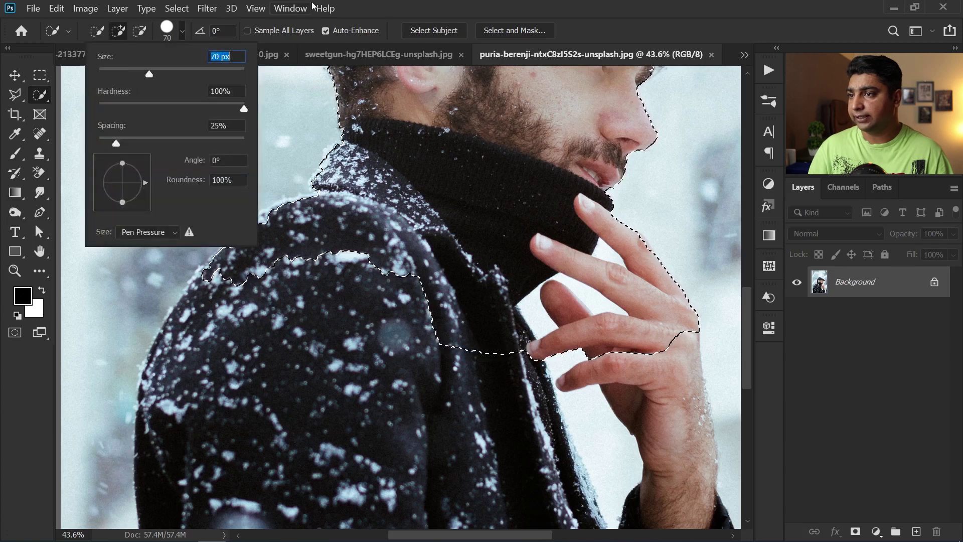
left_click(402, 5)
mouse_move(300, 334)
left_mouse_down()
mouse_move(234, 407)
mouse_move(225, 457)
left_mouse_up()
left_click(171, 408)
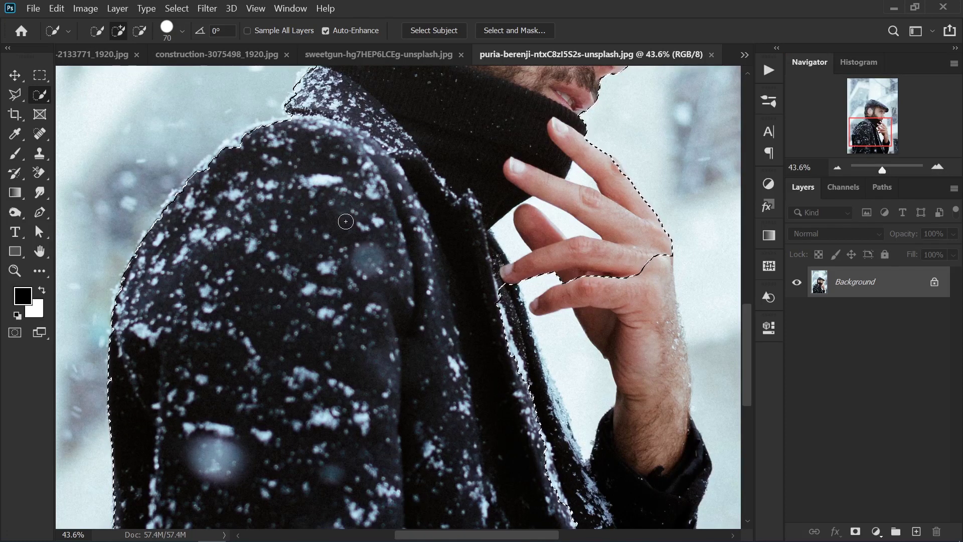
- Add the lower finger, wrist, cuff and remaining front of the coat to the selection
key("ctrl+minus")
key("ctrl+minus")
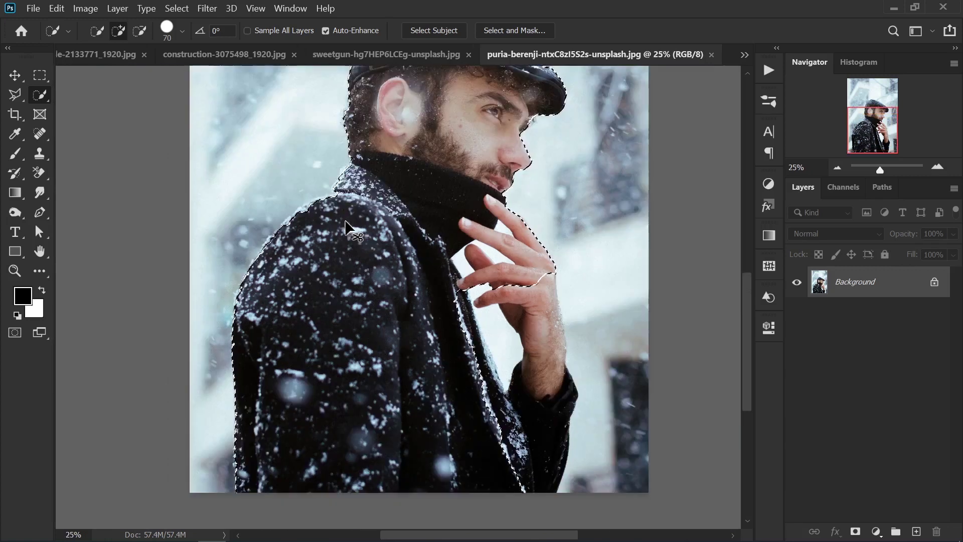
mouse_move(559, 302)
left_mouse_down()
mouse_move(537, 292)
mouse_move(549, 364)
left_mouse_up()
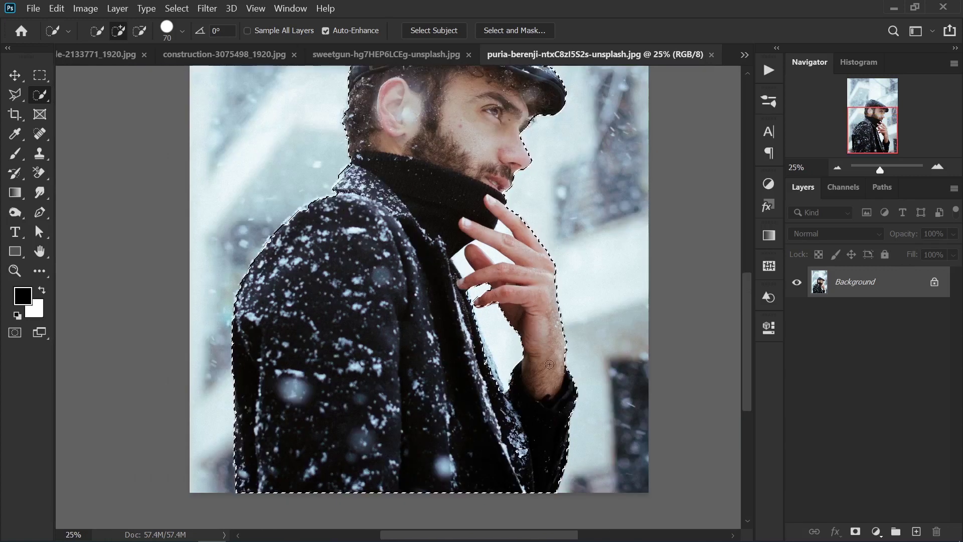
mouse_move(337, 457)
left_mouse_down()
mouse_move(322, 418)
mouse_move(362, 446)
left_mouse_up()
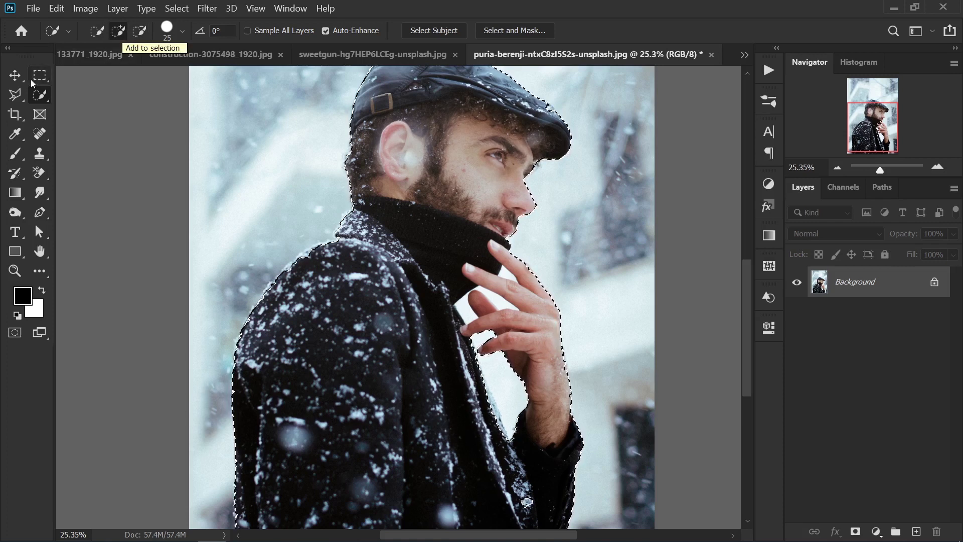
key("m")
left_click(14, 99)
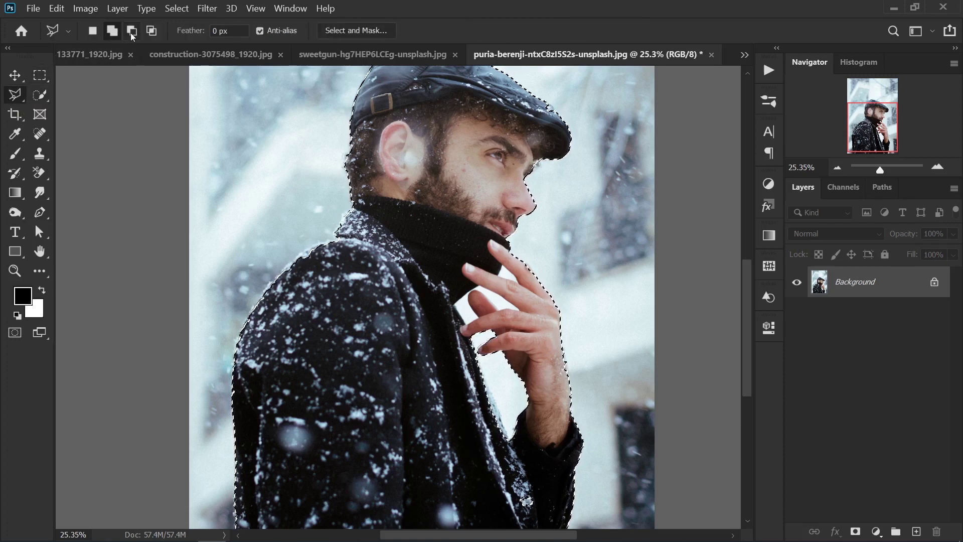
left_click(43, 97)
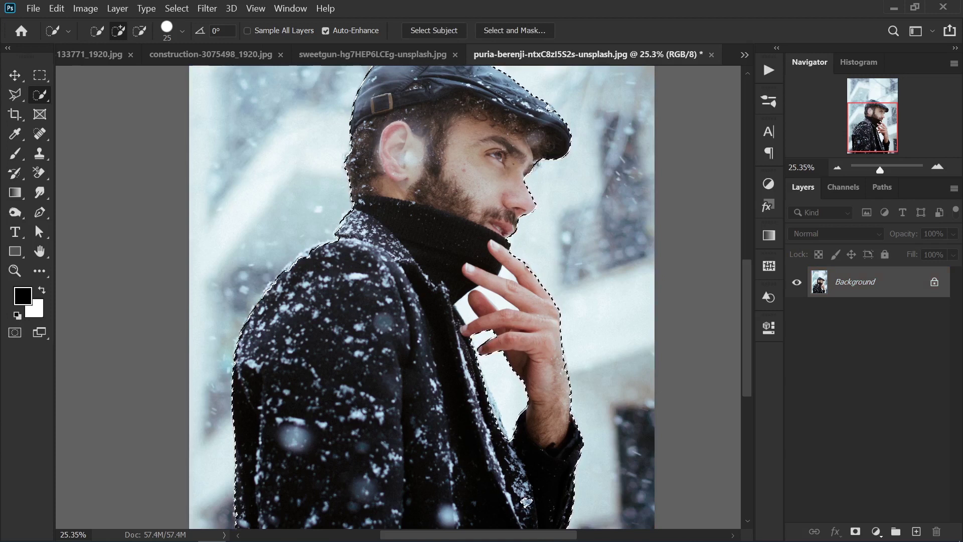
- Check the man's selection for wrongly included or missed areas with the Quick Mask overlay
key("q")
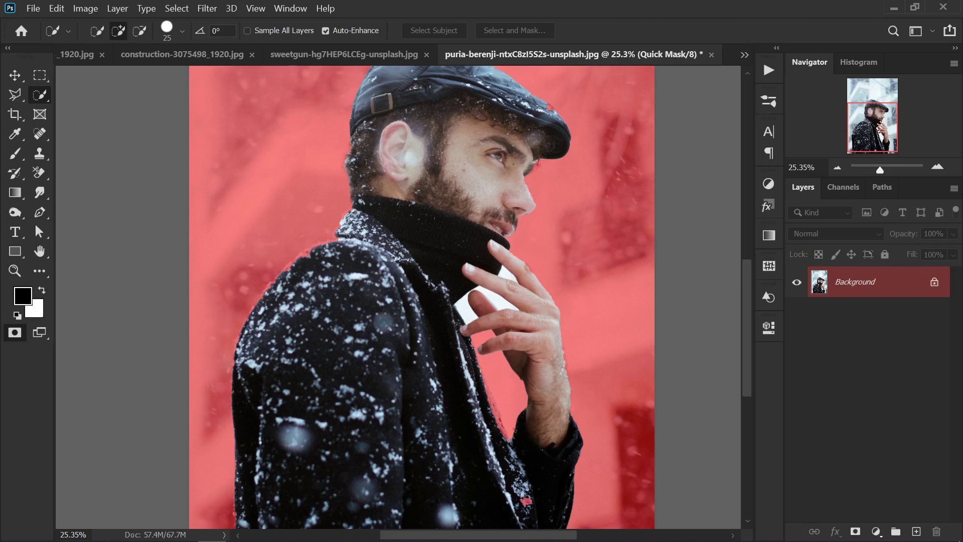
key("q")
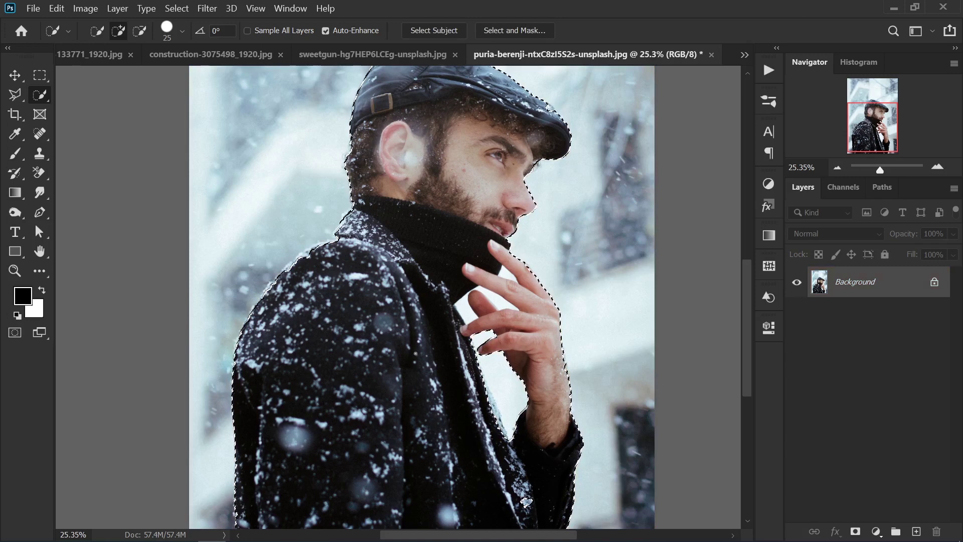
key("q")
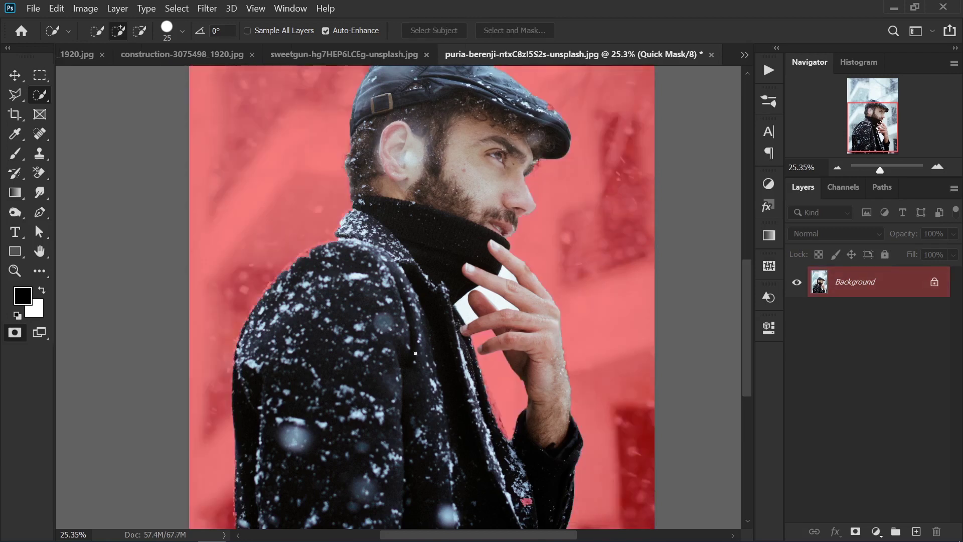
key("q")
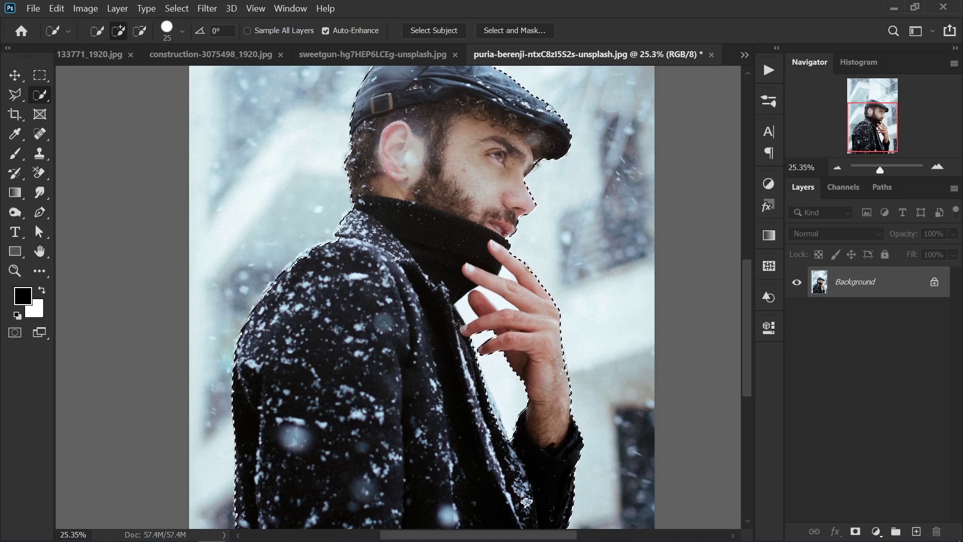
key("q")
key("q")
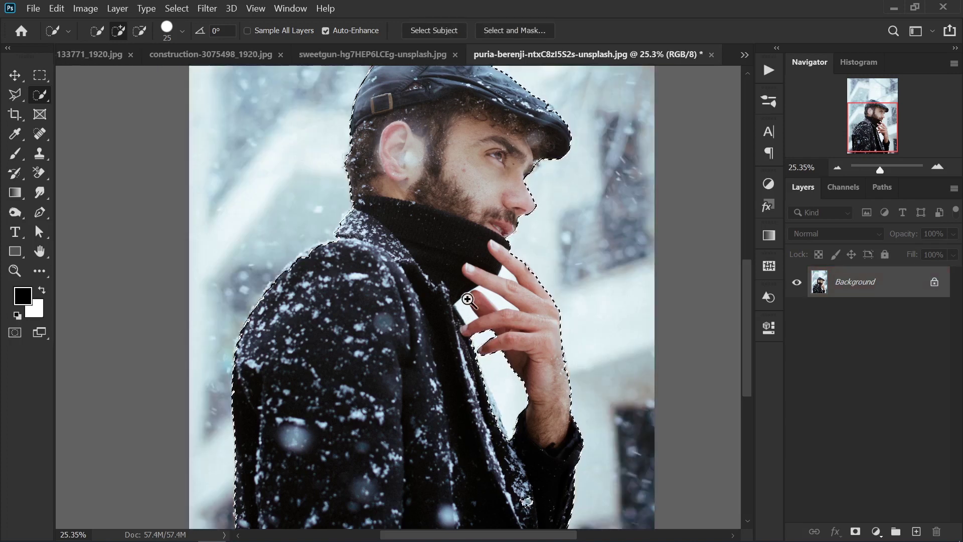
- Subtract the bright background gaps between the fingers, scarf and coat from the selection
left_click_drag(464, 326, 531, 304)
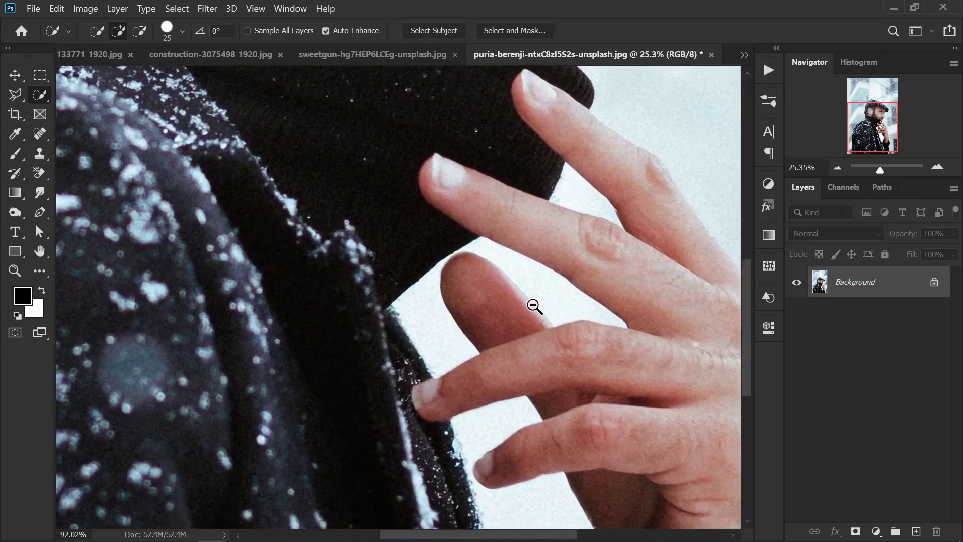
key("alt")
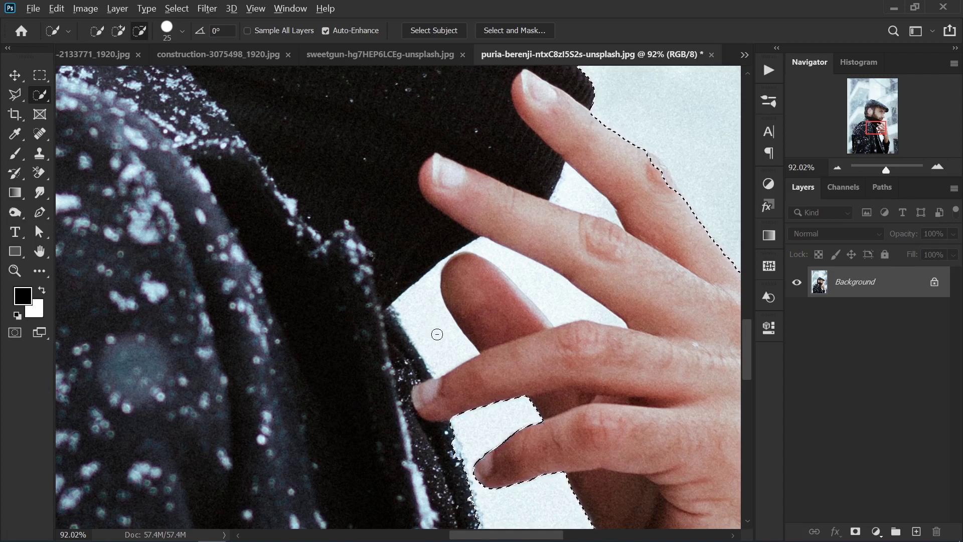
key("alt")
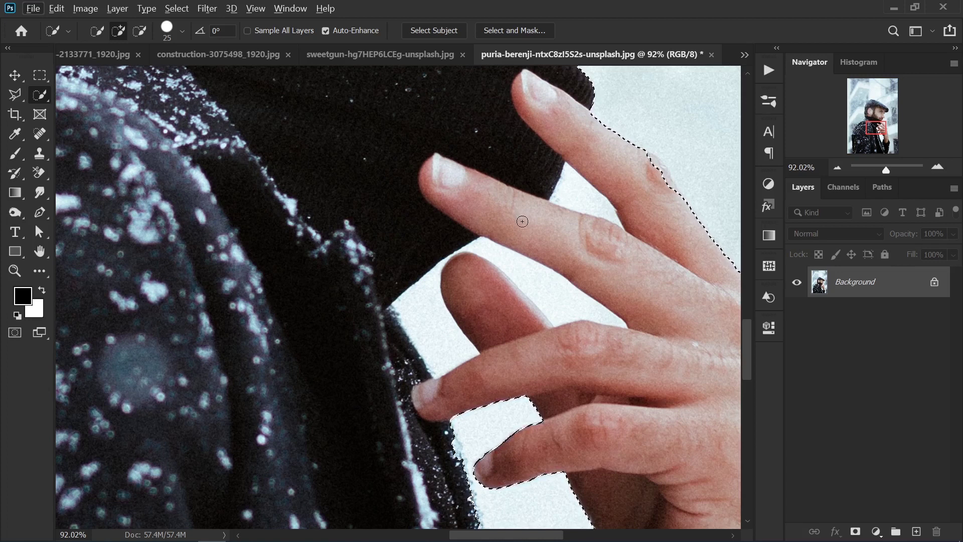
left_click(568, 182, "alt")
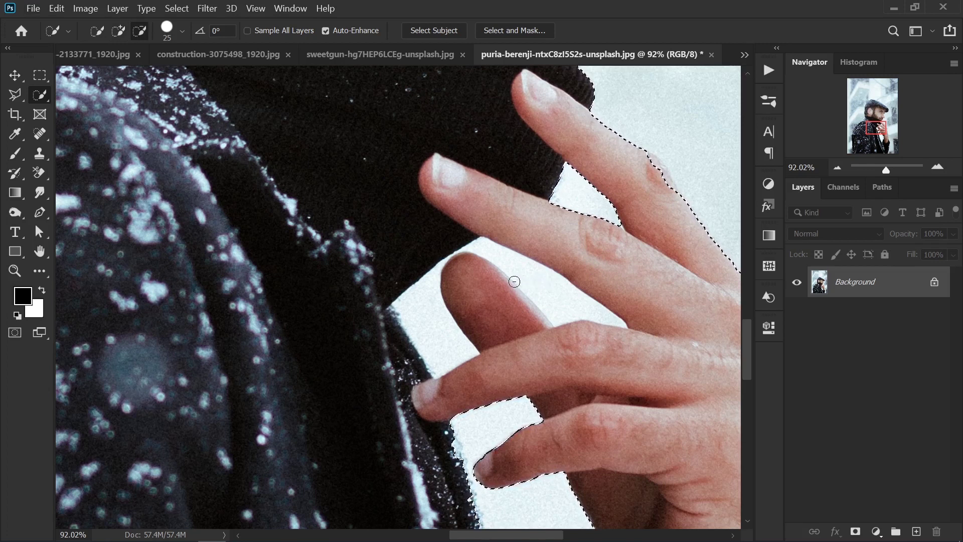
mouse_move(544, 282)
left_mouse_down()
mouse_move(449, 279)
mouse_move(465, 257)
mouse_move(502, 249)
mouse_move(481, 247)
mouse_move(526, 249)
mouse_move(591, 281)
mouse_move(620, 317)
left_mouse_up()
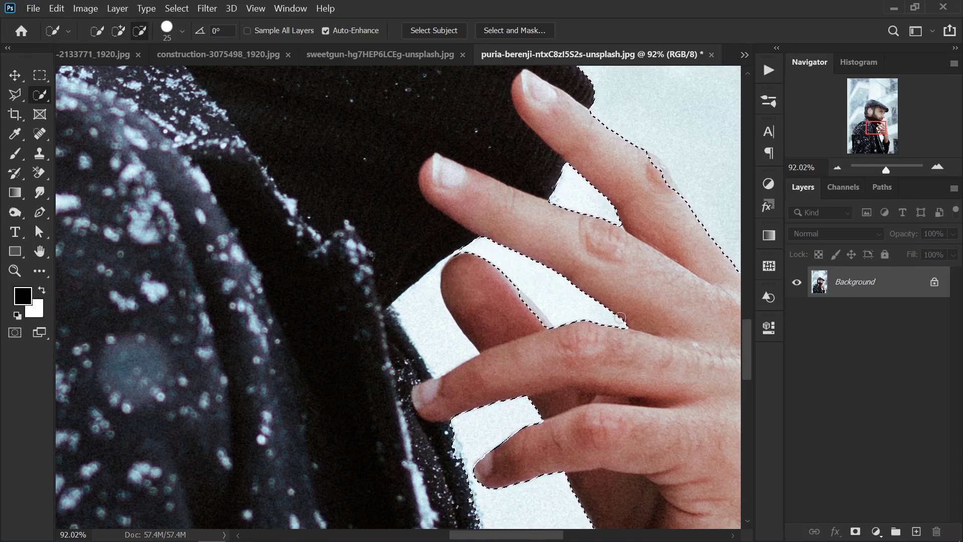
left_click_drag(417, 309, 484, 346)
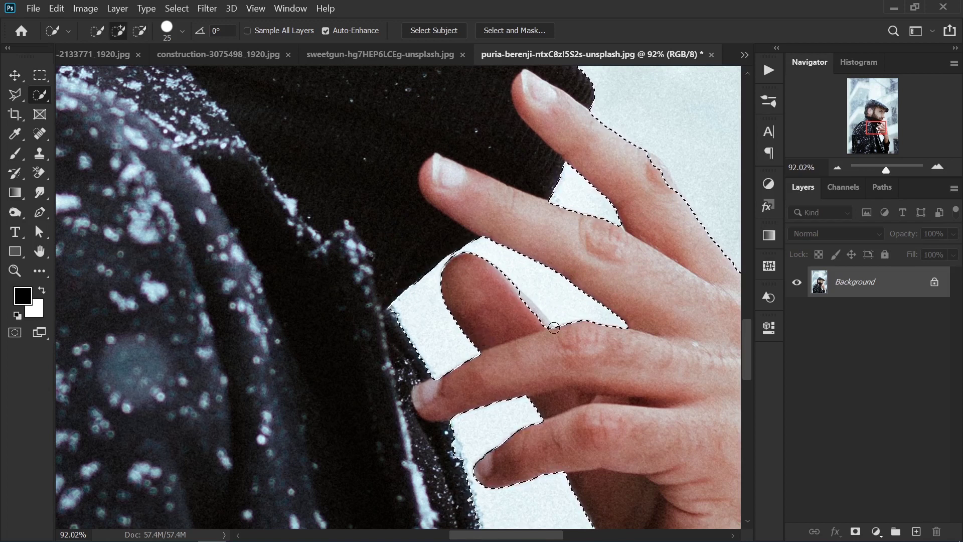
- Refine the selection around the shaded finger with an 11 px brush, adding its missed edge and subtracting the white background beside it
left_click_drag(557, 321, 622, 323)
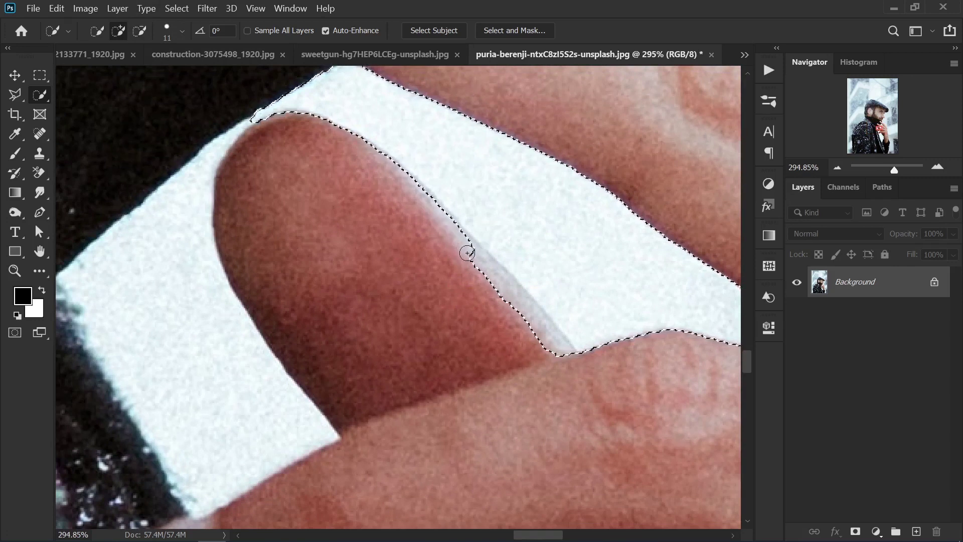
left_click_drag(468, 254, 492, 289)
mouse_move(515, 319)
left_mouse_down()
mouse_move(569, 356)
mouse_move(532, 318)
left_mouse_up()
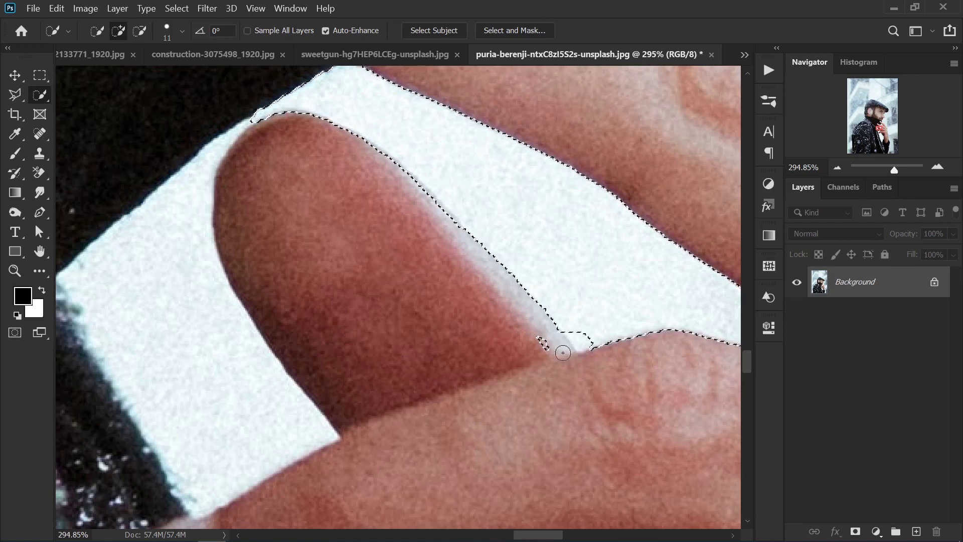
key("alt")
left_click(216, 440)
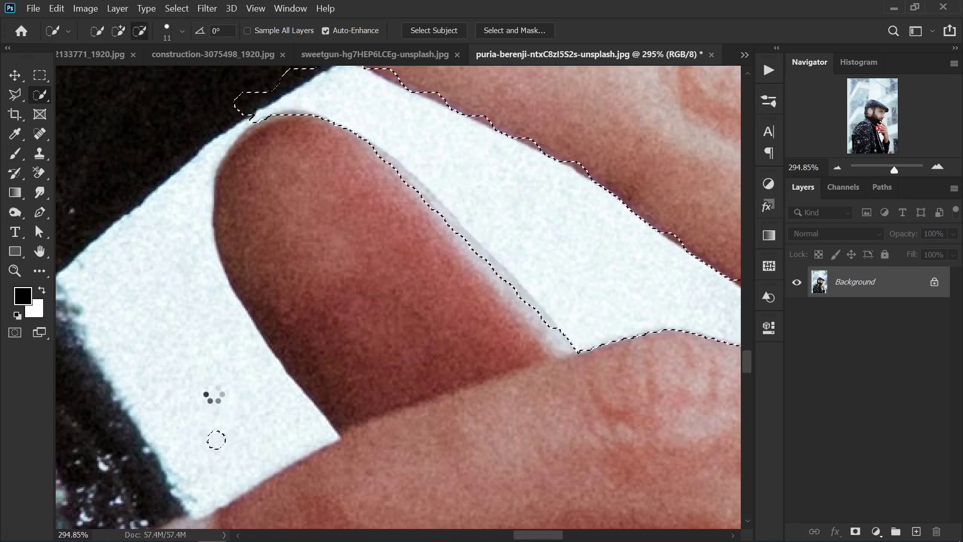
left_click_drag(214, 436, 204, 365)
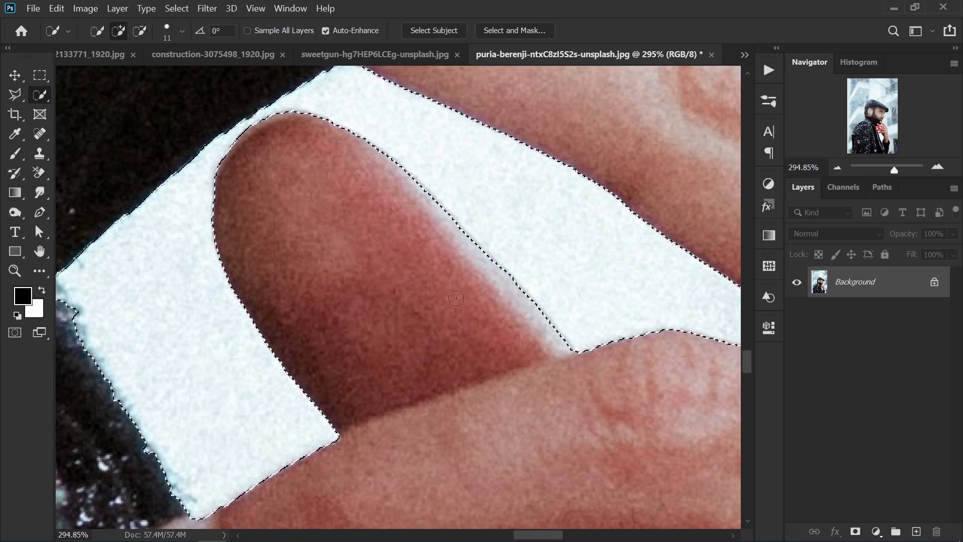
- Add the missed snowy patch on the lower front of the coat to the selection
scroll(489, 290, "down", 10)
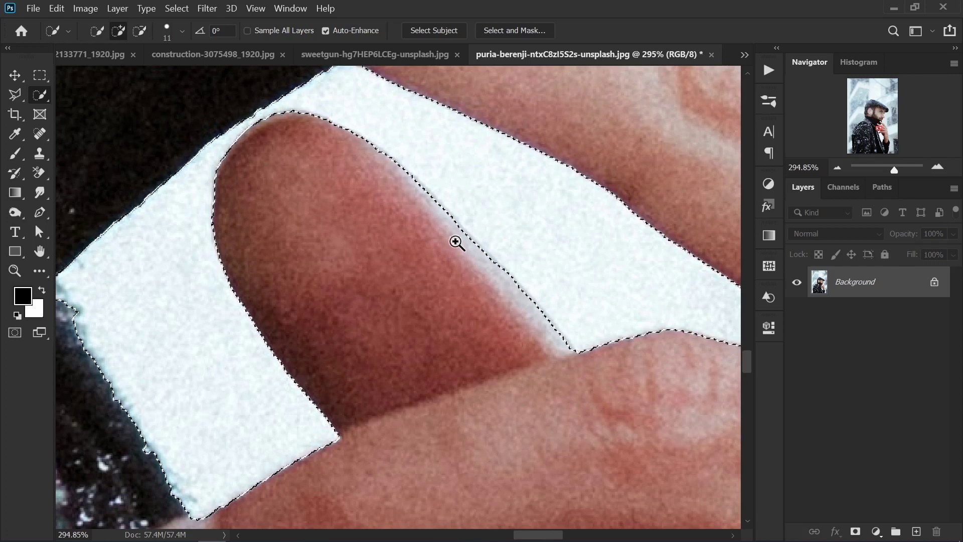
scroll(498, 428, "up", 5)
scroll(498, 427, "down", 2)
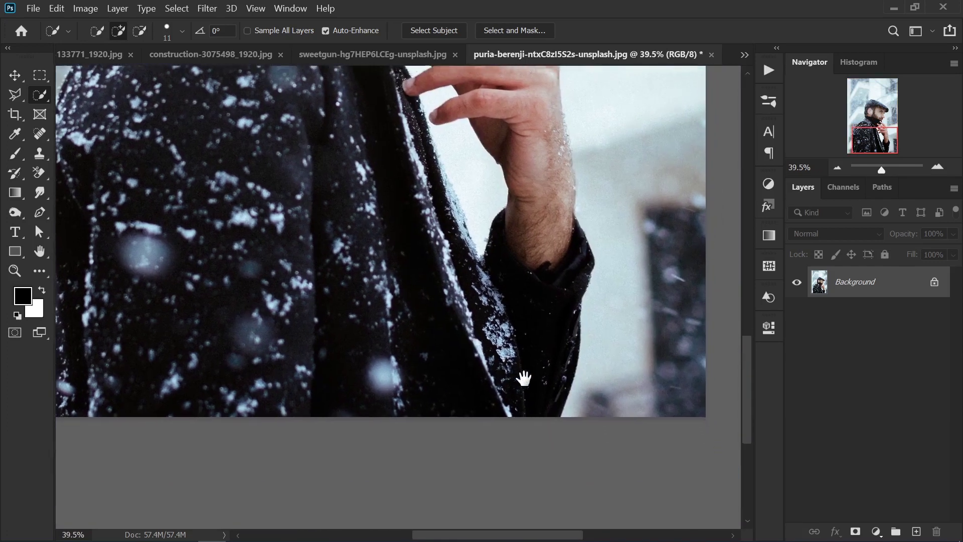
scroll(523, 378, "up", 6)
left_click(482, 326)
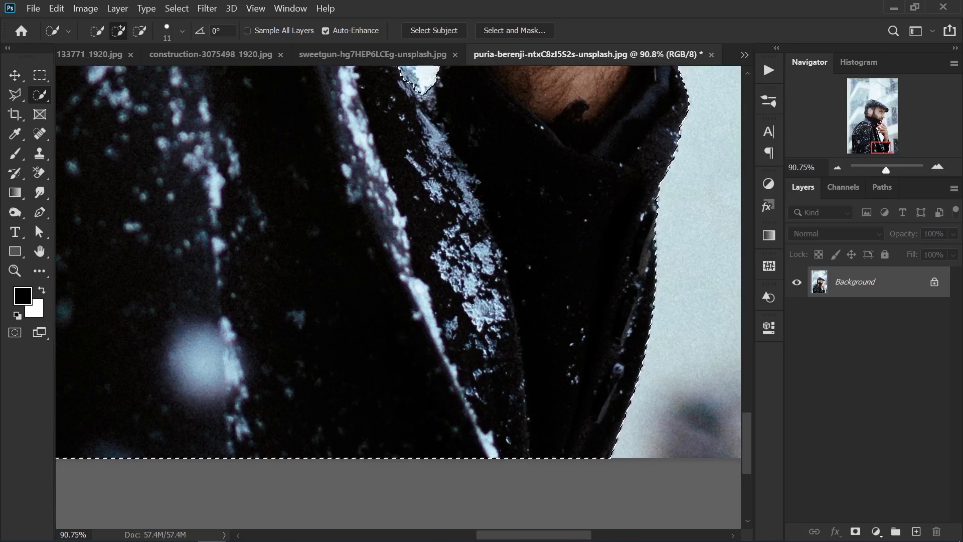
- Enlarge the selection brush to 400 px and examine the selection edge along the wrist and hand
key("bracketright")
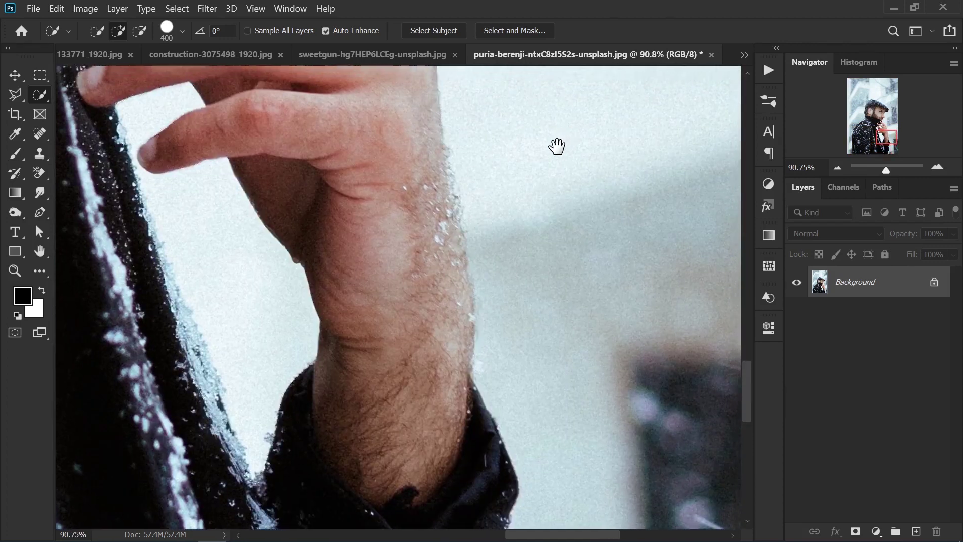
mouse_move(556, 146)
left_mouse_down()
mouse_move(371, 378)
mouse_move(450, 376)
left_mouse_up()
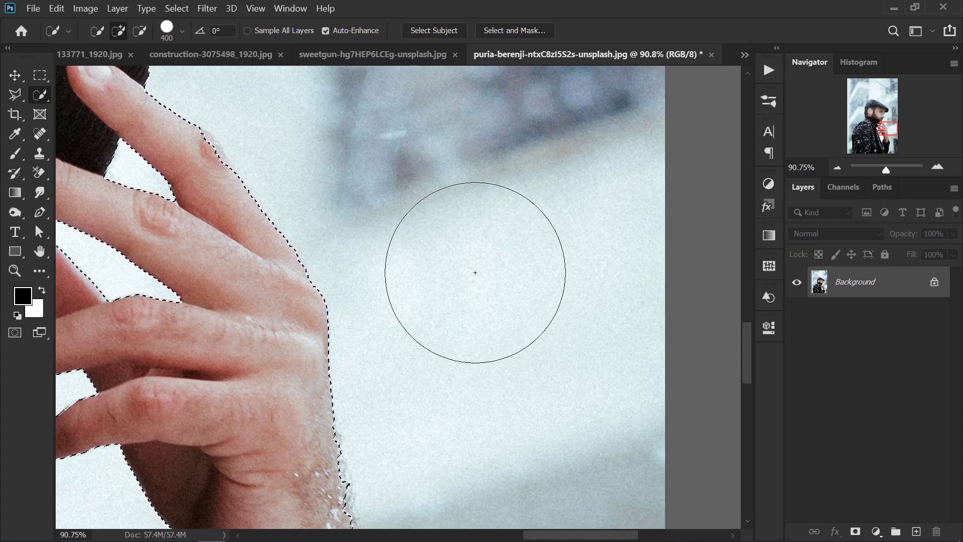
key("alt")
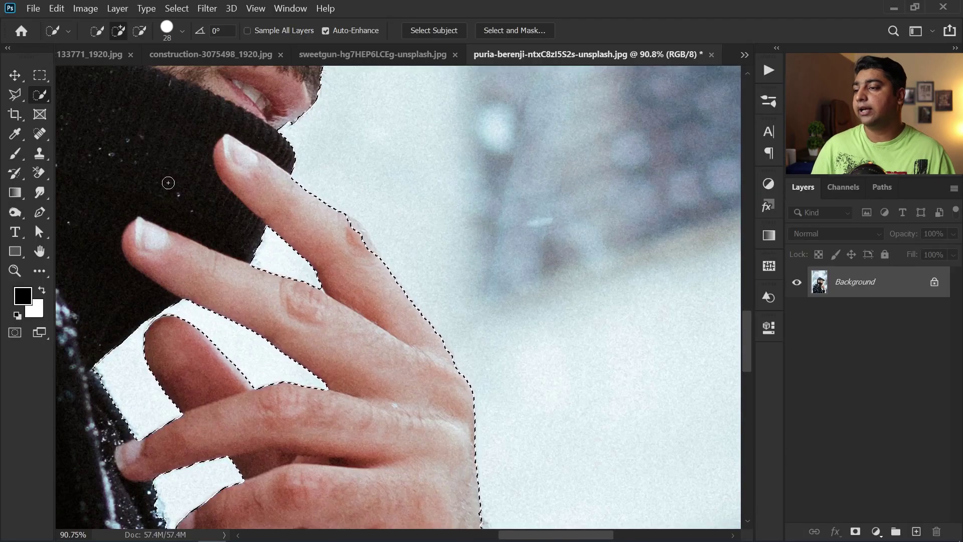
- Add the missed outer knuckle edge of the uppermost finger to the selection with the Polygonal Lasso tool
left_click(15, 95)
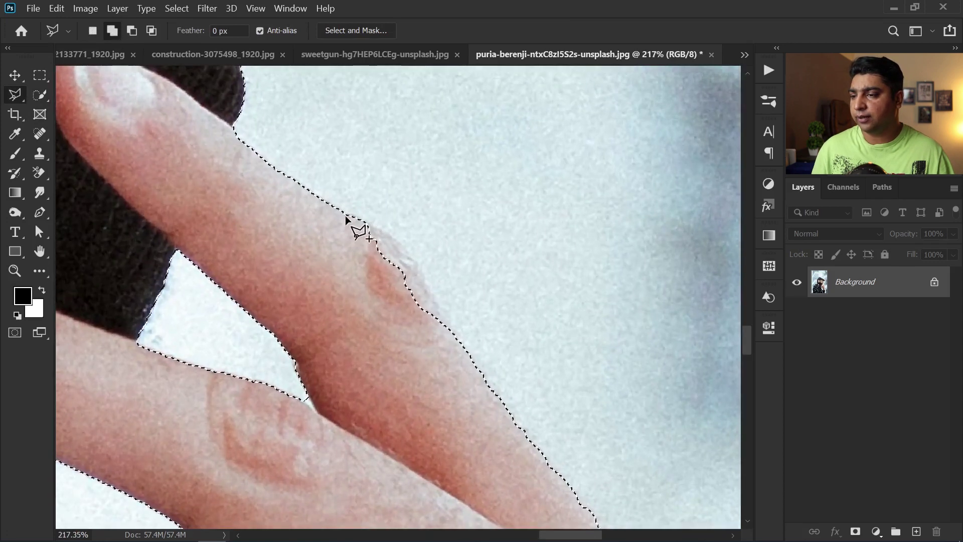
left_click(346, 216)
left_click(369, 229)
left_click(422, 274)
left_click(452, 336)
left_click(345, 215)
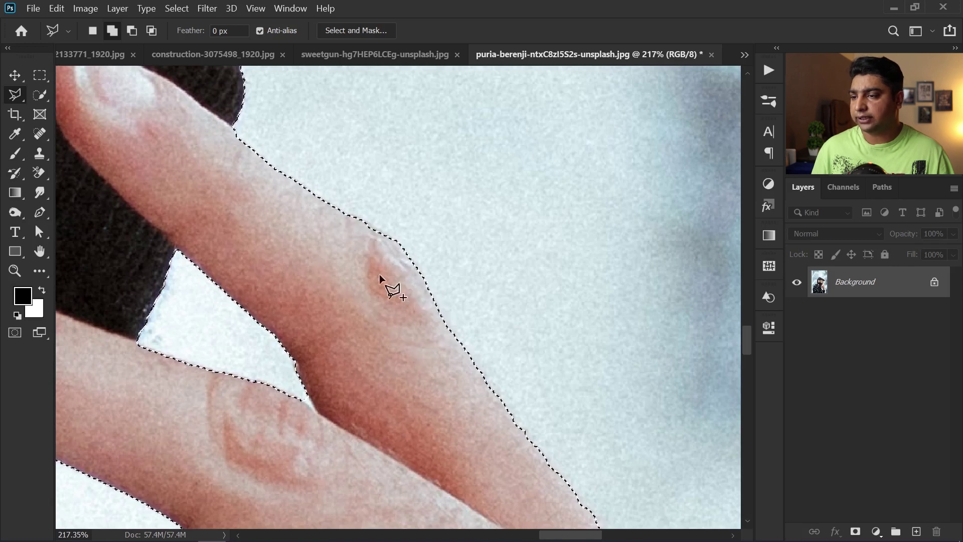
- Check the man's selection in the whole picture with the Quick Mask overlay and return to the normal selection view
scroll(386, 275, "down", 6)
scroll(313, 225, "down", 4)
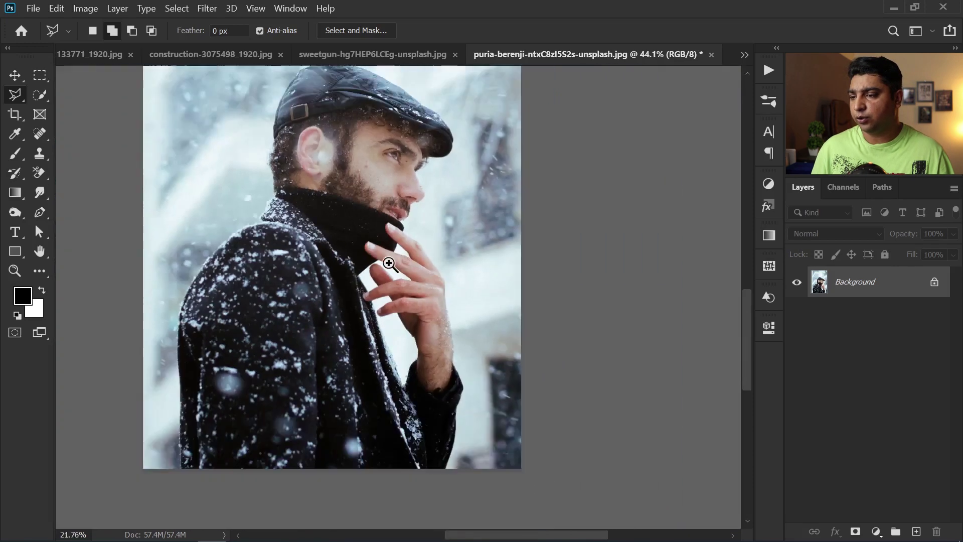
scroll(319, 245, "up", 2)
key("q")
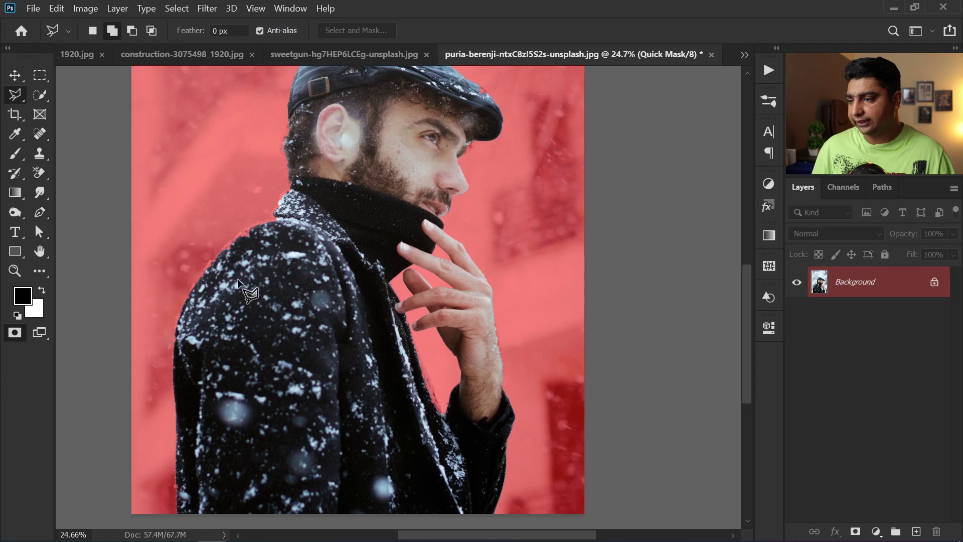
key("q")
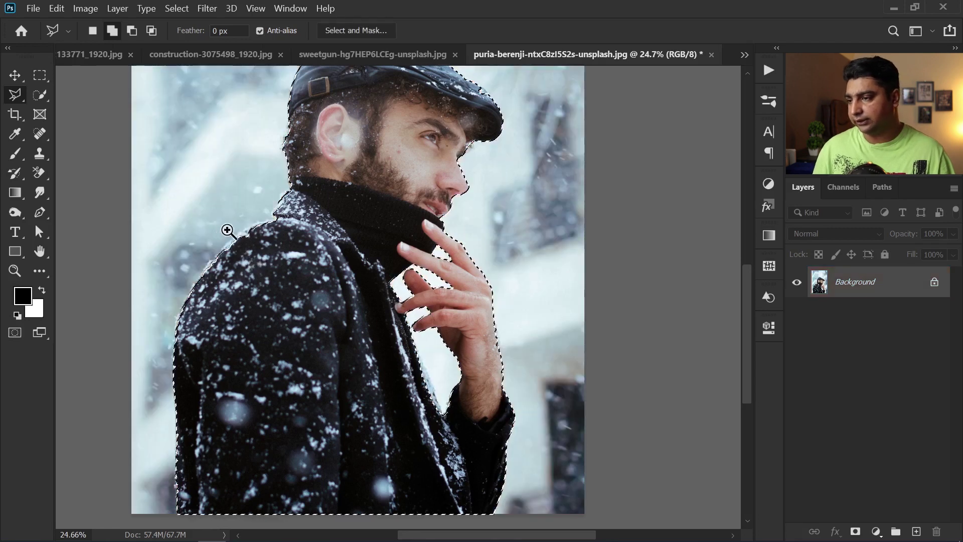
- Add the missed snowy edge of the coat's collar, shoulder and upper back to the selection with the Polygonal Lasso tool
scroll(228, 230, "up", 4)
scroll(380, 149, "up", 2)
left_click(419, 106)
left_click(381, 123)
left_click(374, 143)
left_click(370, 164)
left_click(373, 176)
left_click(345, 204)
left_click(349, 221)
left_click(244, 259)
left_click_drag(173, 299, 398, 188)
left_click(376, 209)
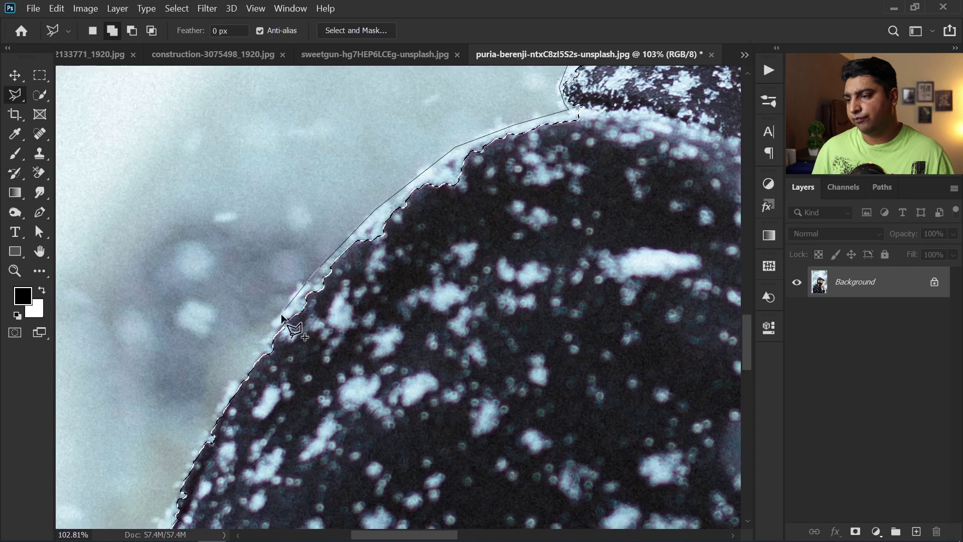
left_click(212, 437)
left_click(203, 447)
left_click(216, 477)
left_click(571, 331)
left_click(637, 191)
left_click(634, 137)
left_click_drag(576, 158, 381, 362)
left_click(467, 276)
left_click(467, 186)
left_click(436, 189)
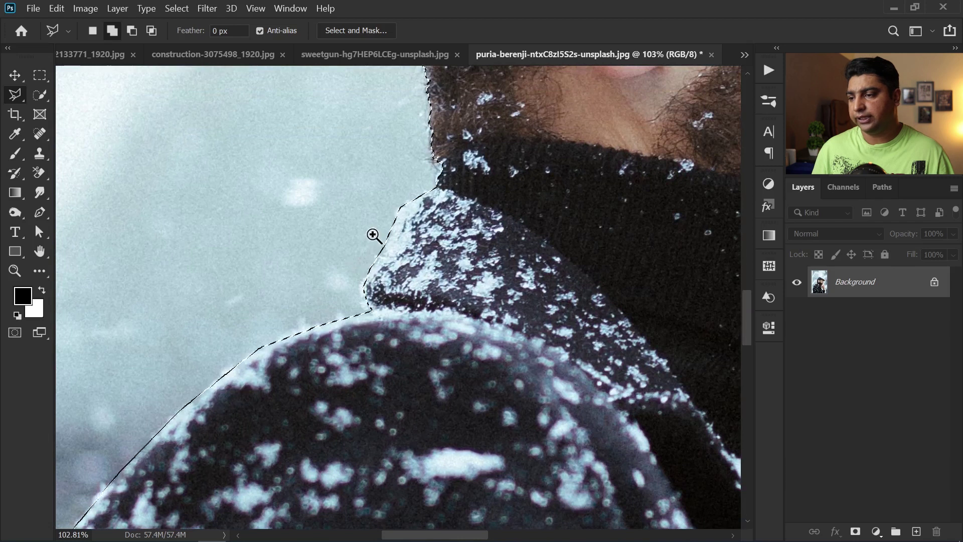
- Add the missed snowy edge of the coat front beside the hand and wrist with the Polygonal Lasso tool
left_click_drag(374, 236, 334, 236)
left_click_drag(339, 315, 301, 315)
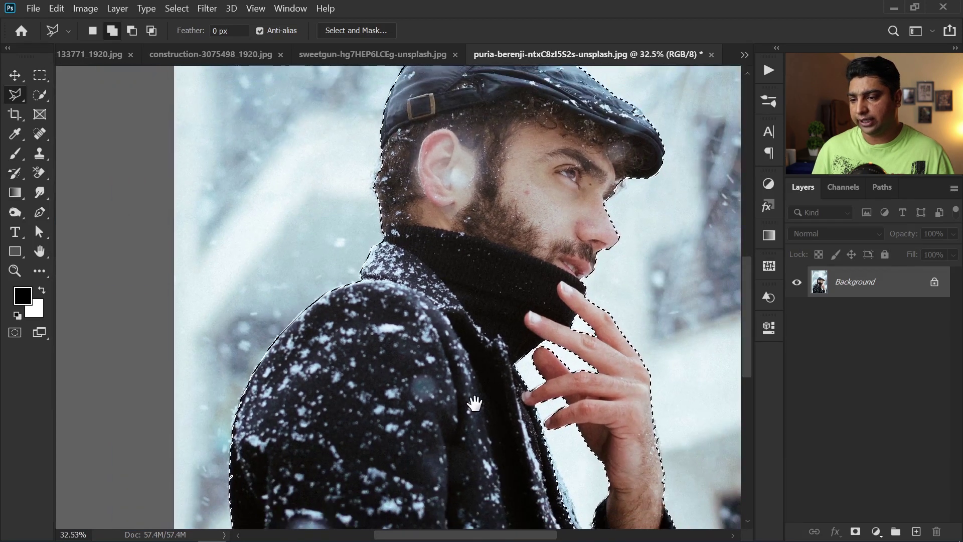
left_click_drag(473, 400, 402, 262)
left_click_drag(502, 362, 548, 363)
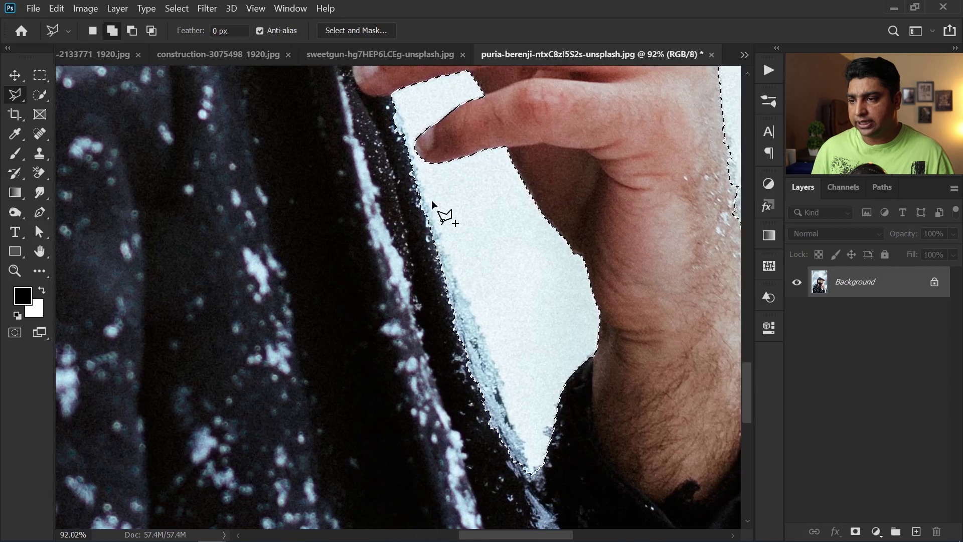
left_click(412, 172)
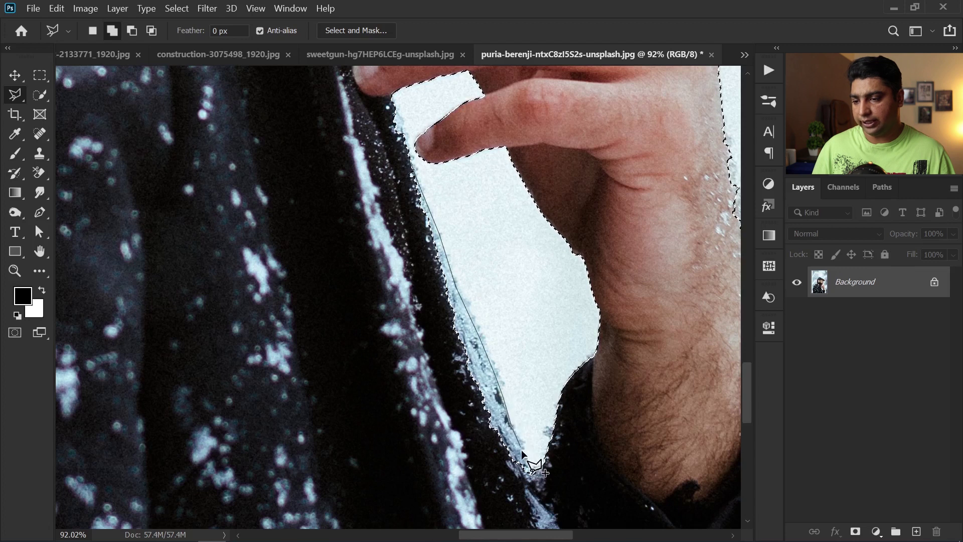
left_click(527, 479)
left_click(411, 474)
left_click(340, 312)
left_click(388, 161)
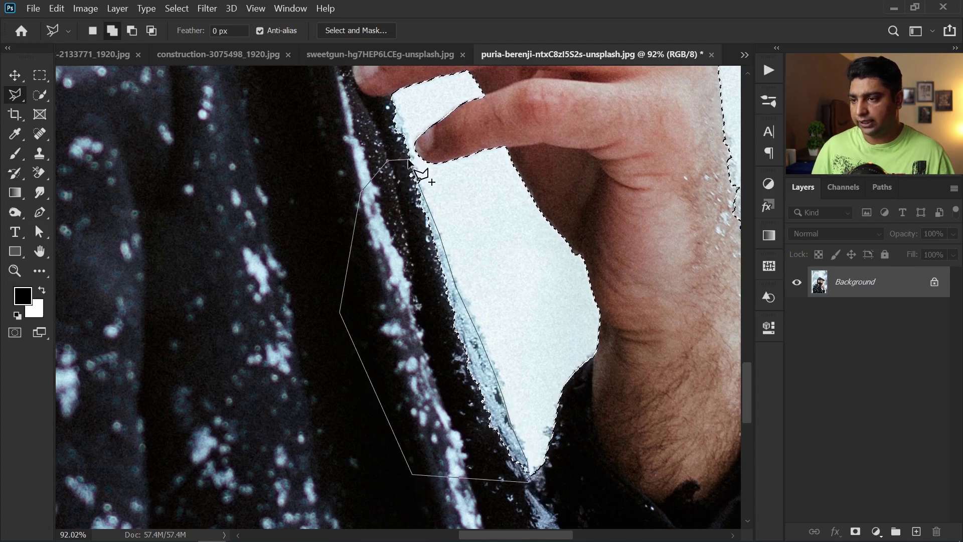
left_click(409, 164)
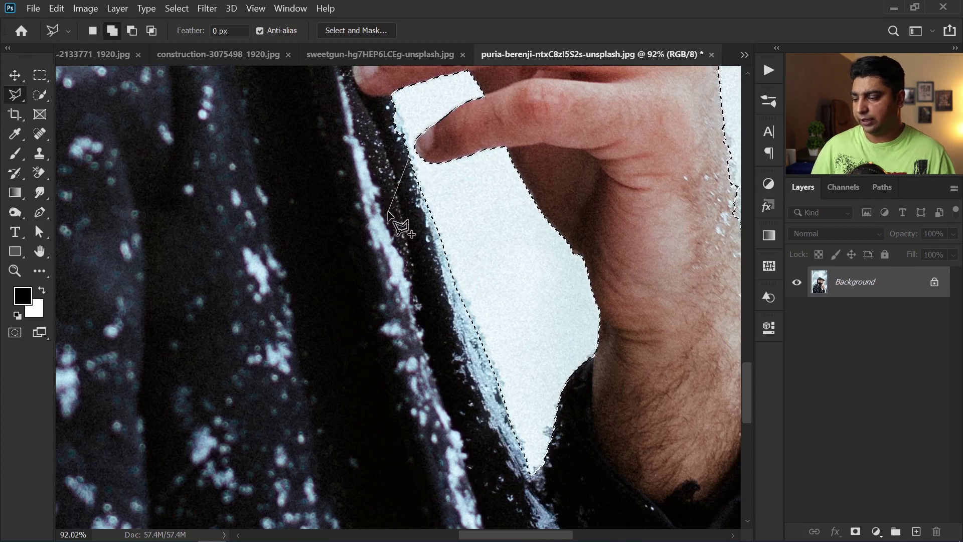
- Preview the man's selection with the Quick Mask overlay, and clear the selection after copying the man
mouse_move(398, 214)
left_mouse_down()
mouse_move(352, 192)
mouse_move(326, 196)
left_mouse_up()
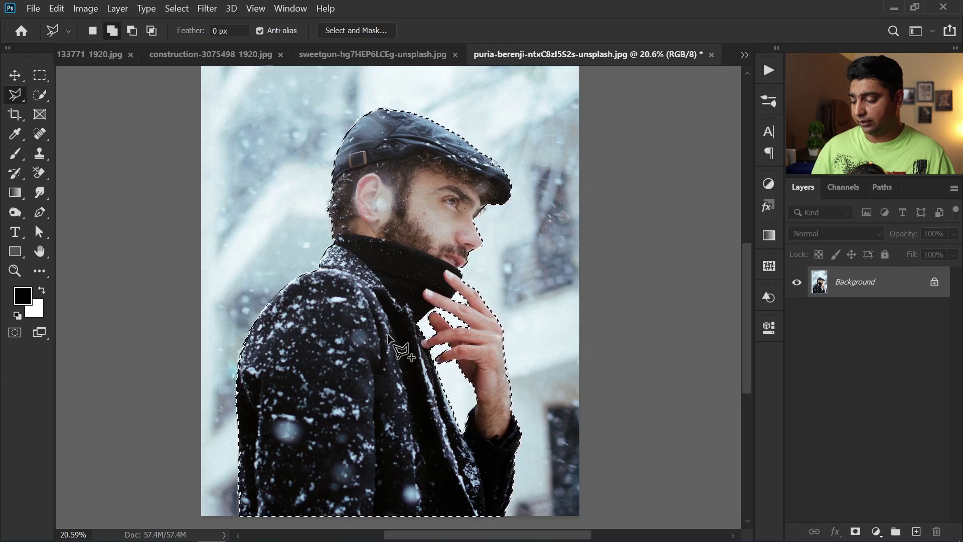
key("q")
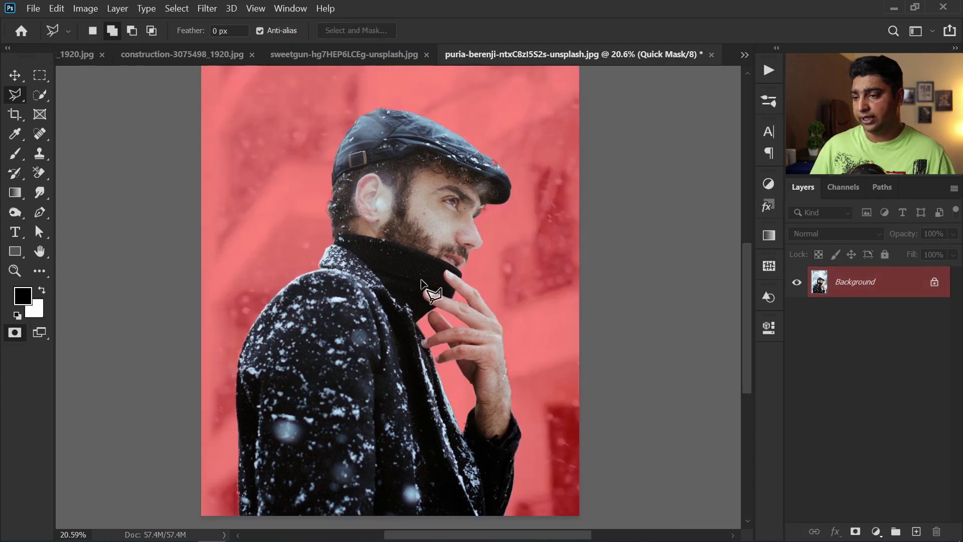
key("q")
key("ctrl+d")
- Create a new white 3000 x 3000 px document at 72 pixels/inch in RGB Color
left_click(33, 8)
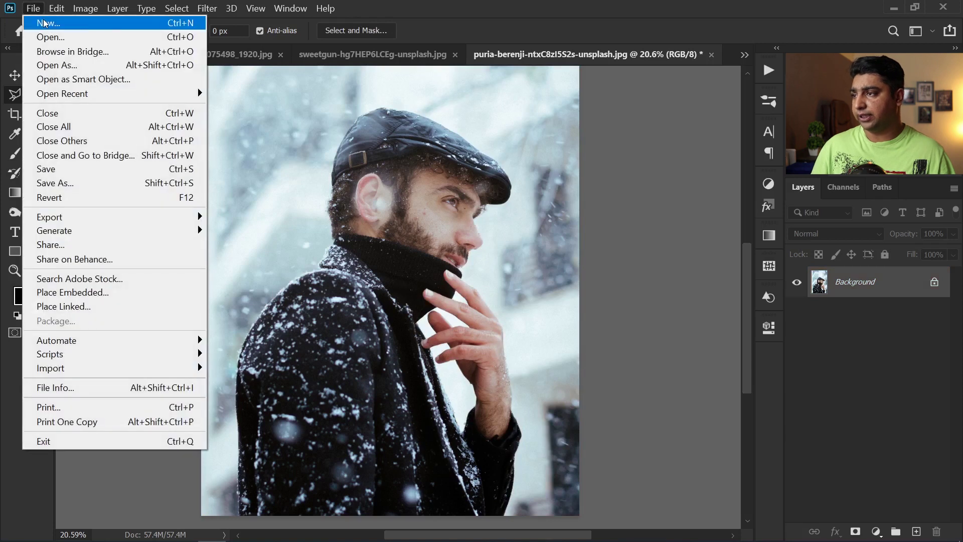
left_click(37, 22)
left_click(381, 211)
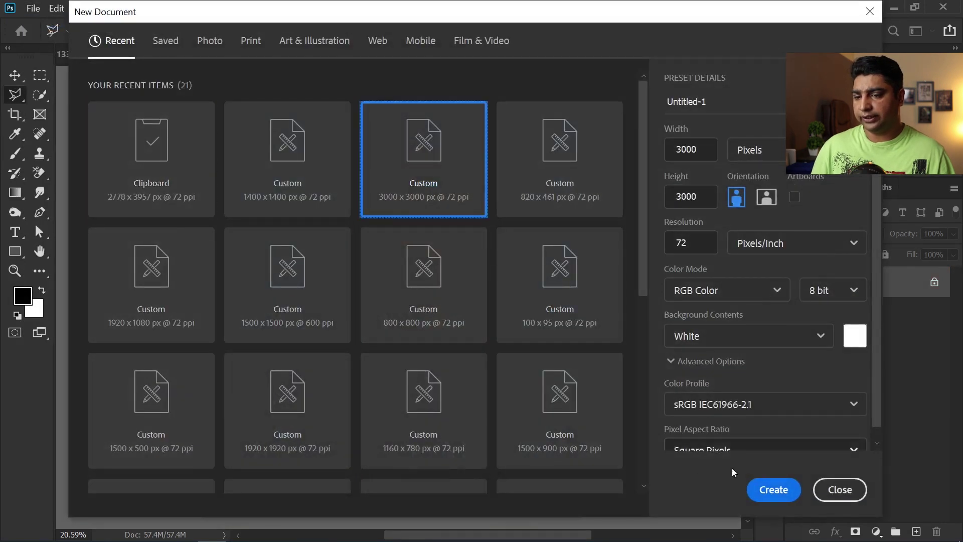
left_click(773, 489)
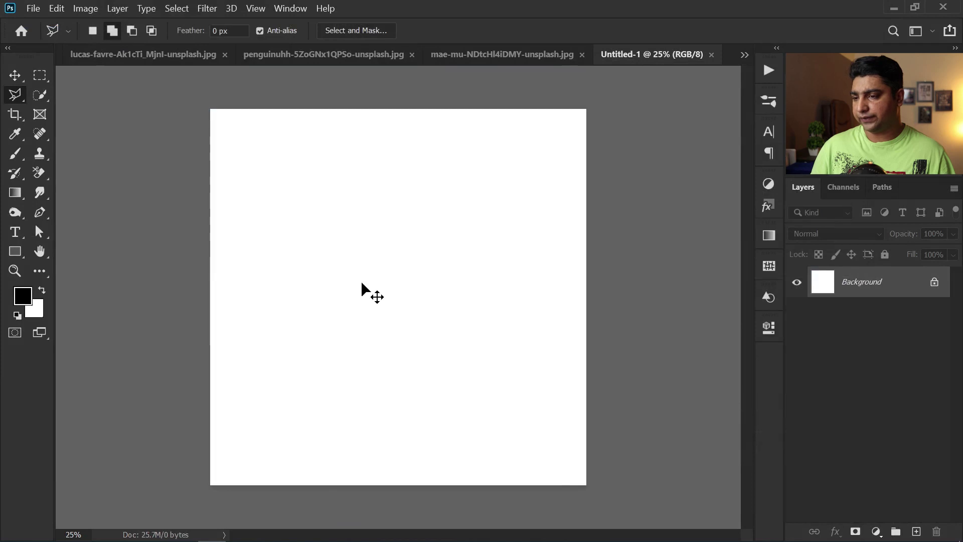
- Paste the copied man into the new document and shift him slightly downward with the Move tool
key("ctrl+v")
key("v")
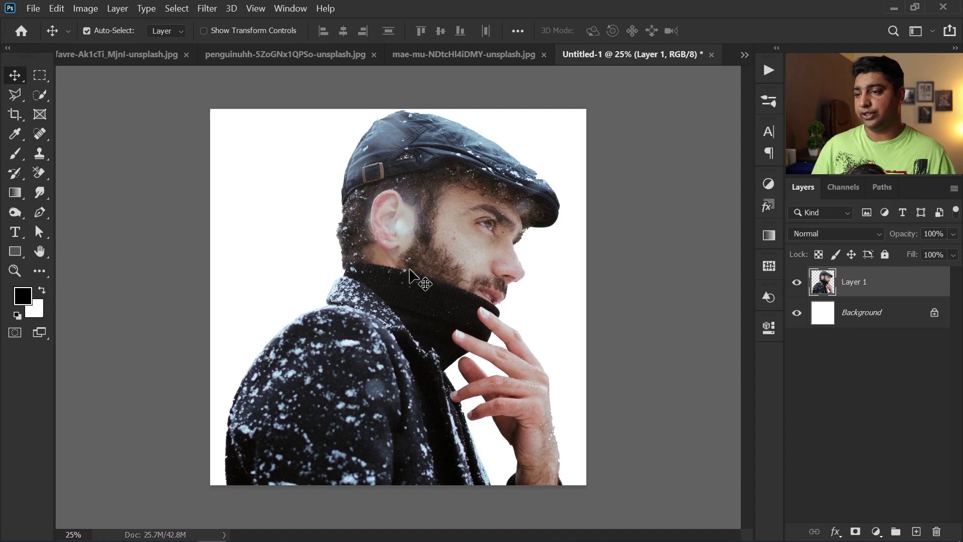
left_click_drag(408, 271, 411, 292)
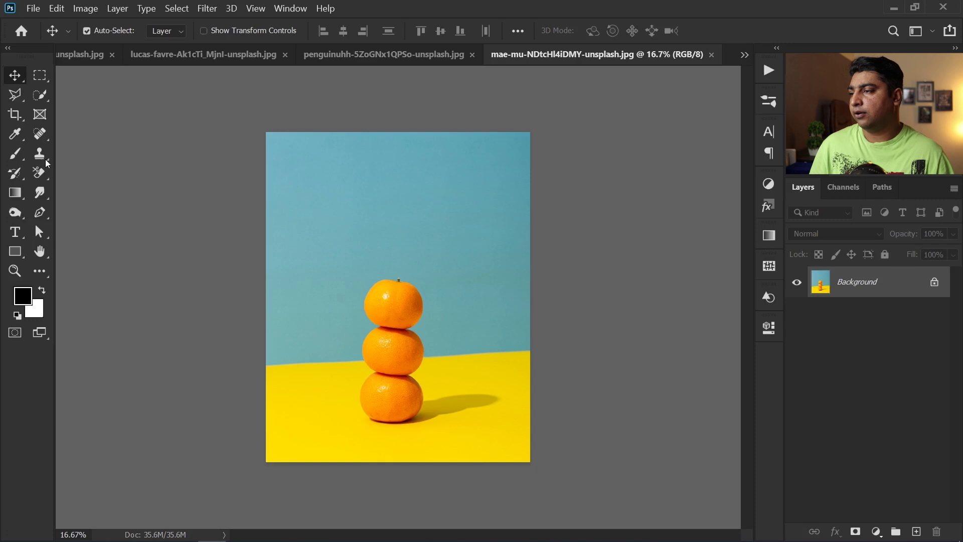
- Switch to the orange-stack photo and select all three oranges with a 28 px Quick Selection brush
left_click_drag(42, 99, 97, 103)
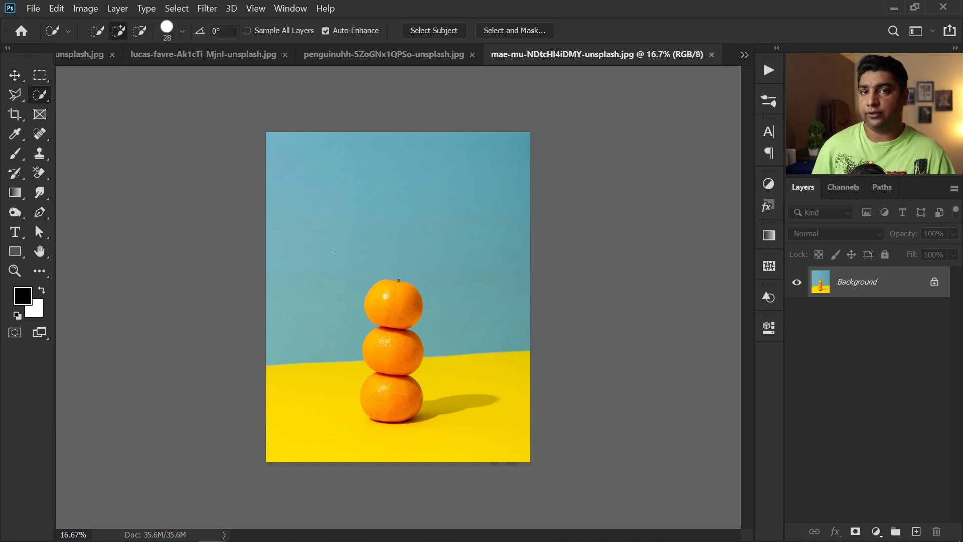
left_click_drag(378, 370, 417, 369)
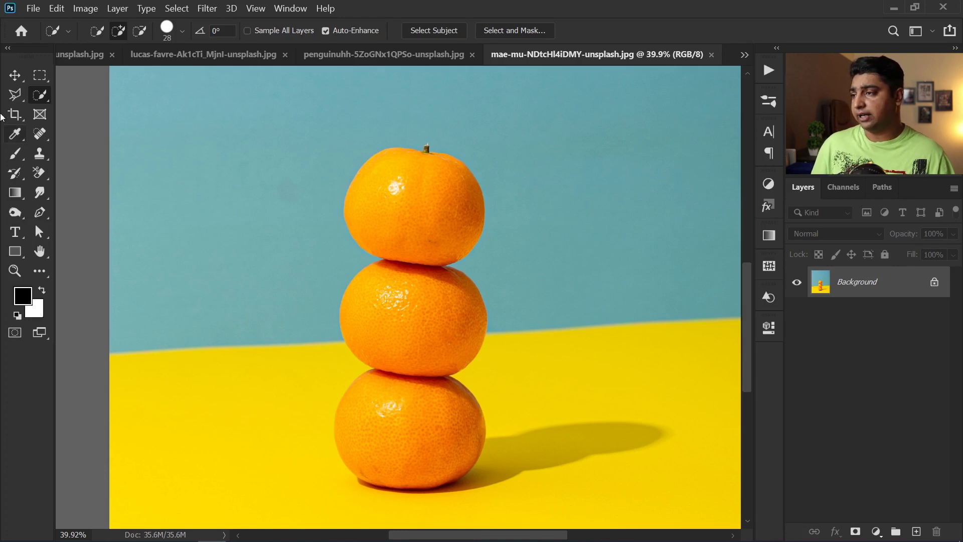
right_click(37, 101)
left_click(88, 109)
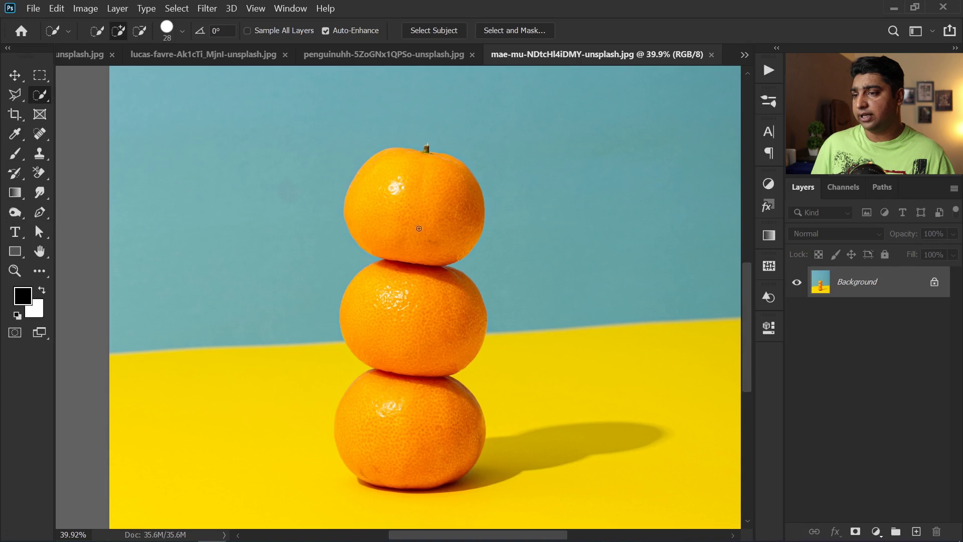
scroll(431, 188, "up", 5)
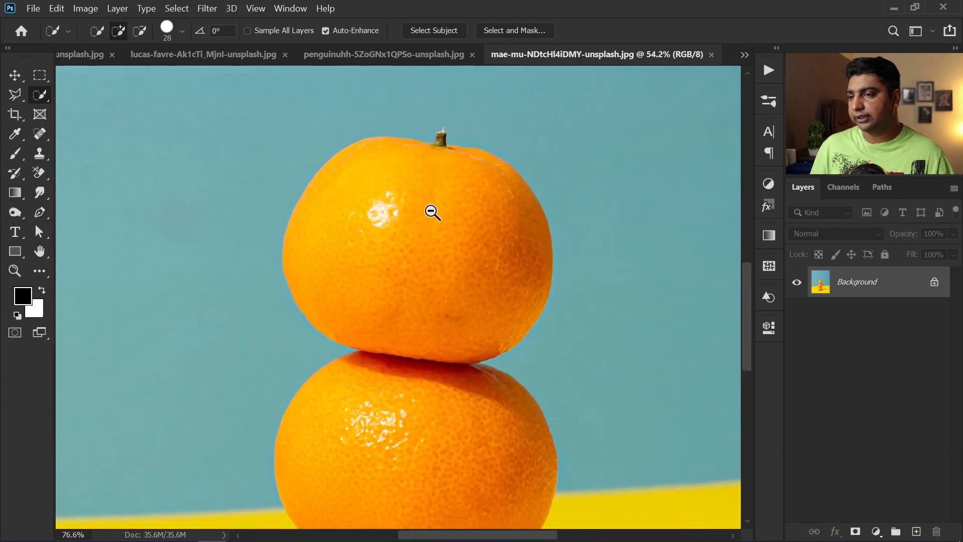
left_click_drag(429, 172, 413, 157)
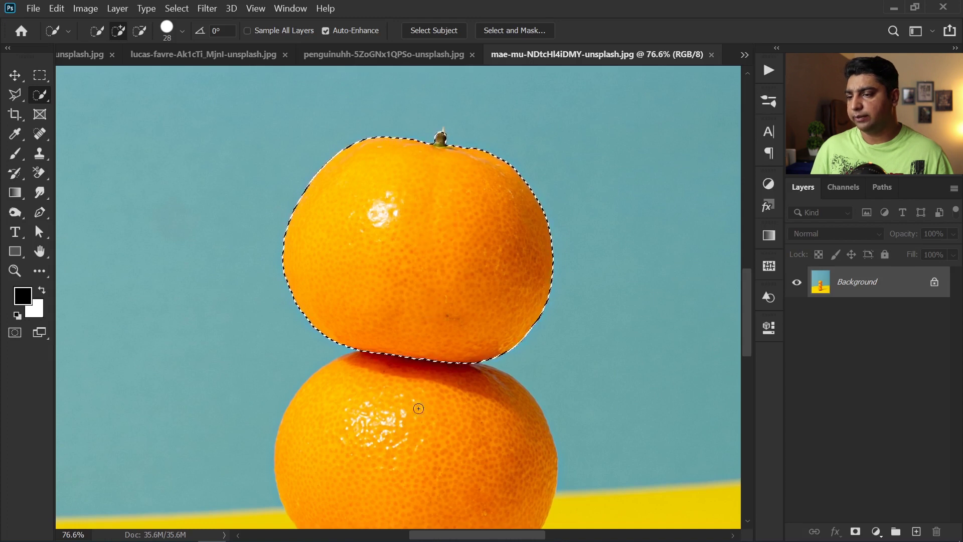
left_click_drag(416, 419, 432, 281)
left_click_drag(421, 333, 422, 295)
left_click_drag(407, 416, 425, 224)
left_click_drag(432, 307, 435, 299)
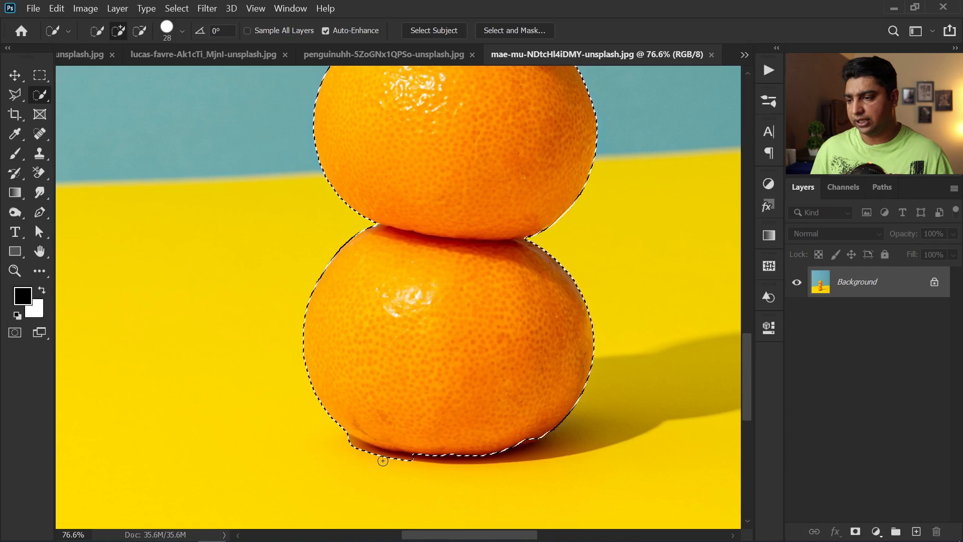
- Refine the selection along the bottom orange's underside, brushing in its dark edge and subtracting the shadow on the yellow surface
scroll(507, 464, "up", 5)
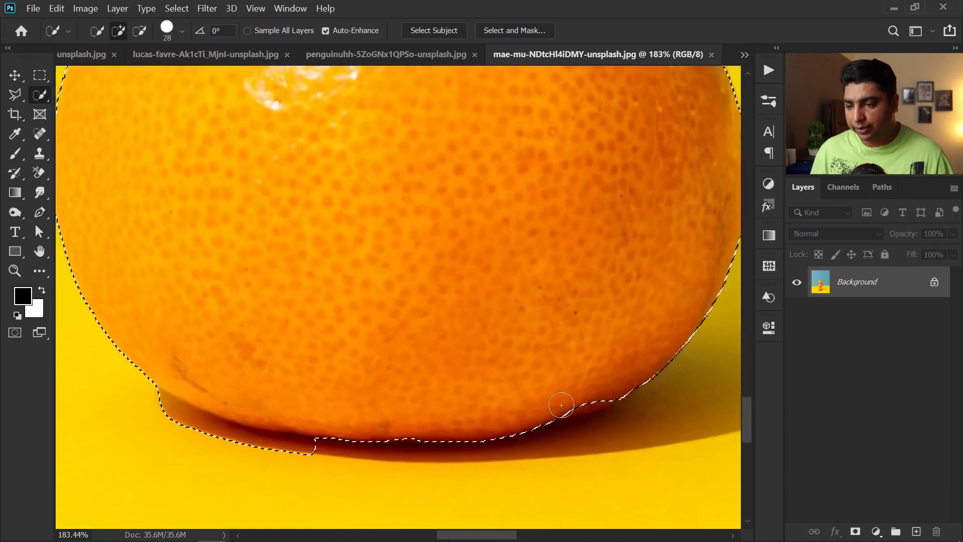
mouse_move(608, 390)
left_mouse_down()
mouse_move(575, 404)
mouse_move(586, 431)
mouse_move(423, 450)
left_mouse_up()
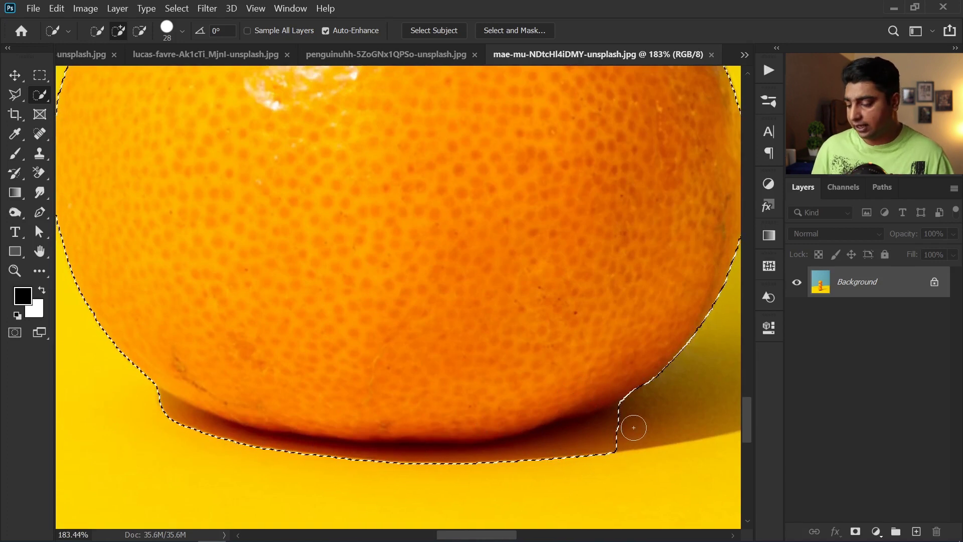
mouse_move(618, 416)
left_mouse_down()
mouse_move(518, 467)
mouse_move(424, 473)
left_mouse_up()
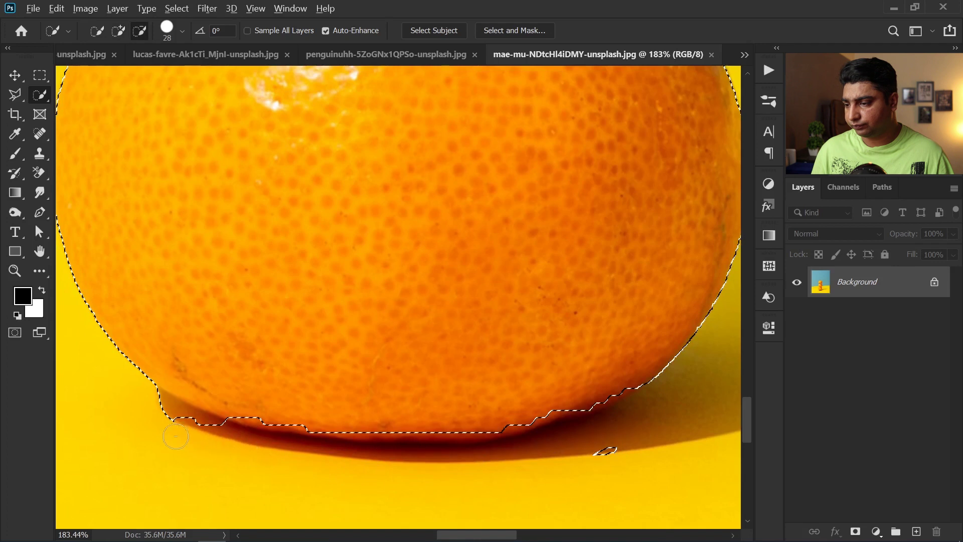
left_click_drag(138, 402, 158, 412)
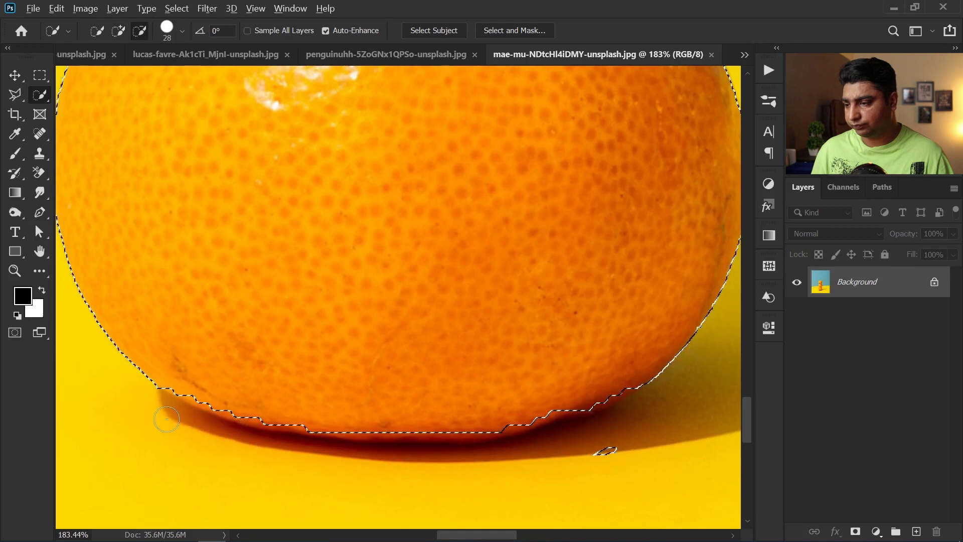
left_click_drag(531, 452, 569, 446)
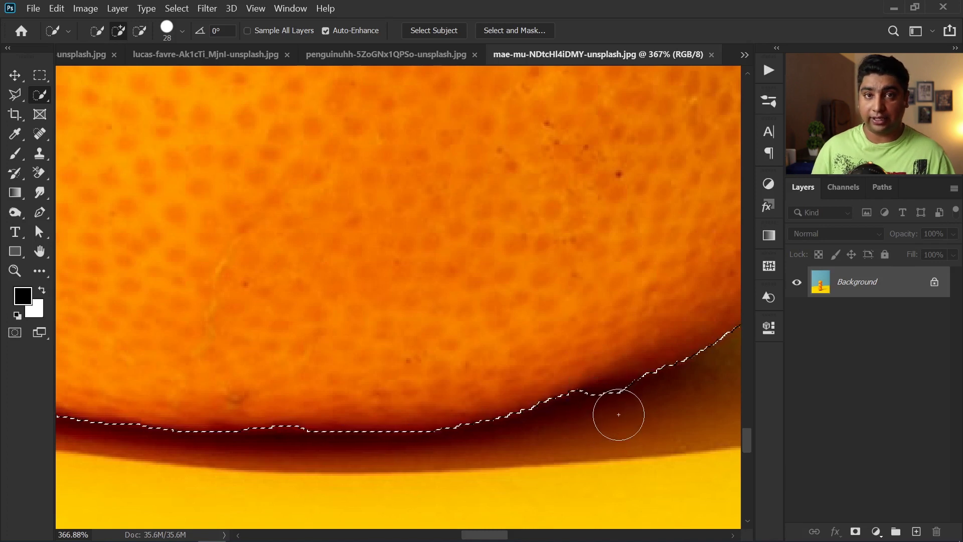
- Trace the bottom orange's dark underside with the Polygonal Lasso in add mode at 0 px feather, from its left side rightward
scroll(547, 392, "down", 2)
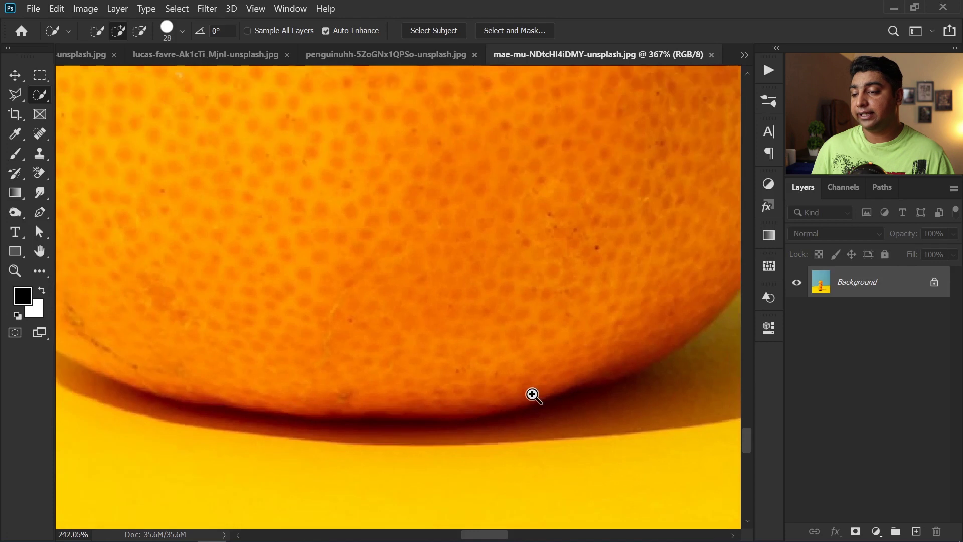
left_click(15, 94)
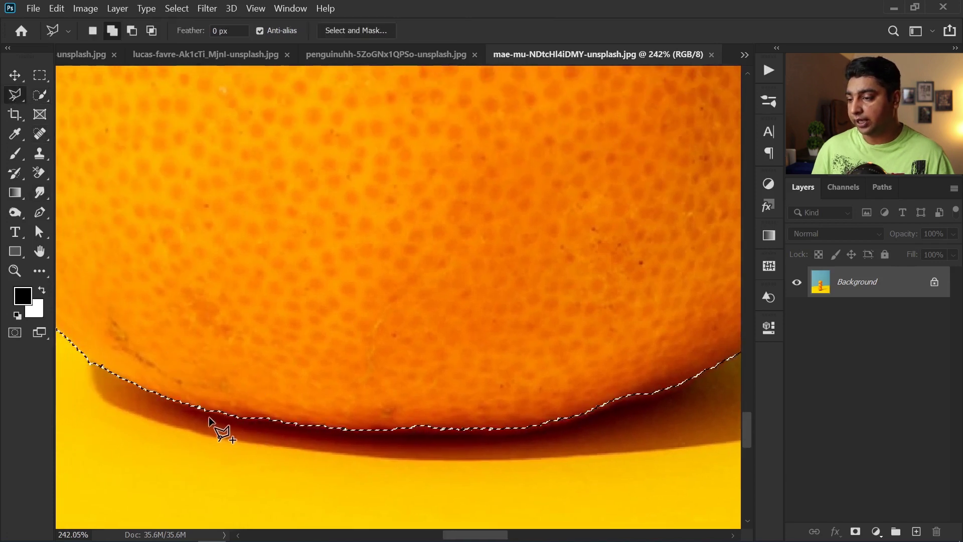
scroll(203, 412, "up", 1)
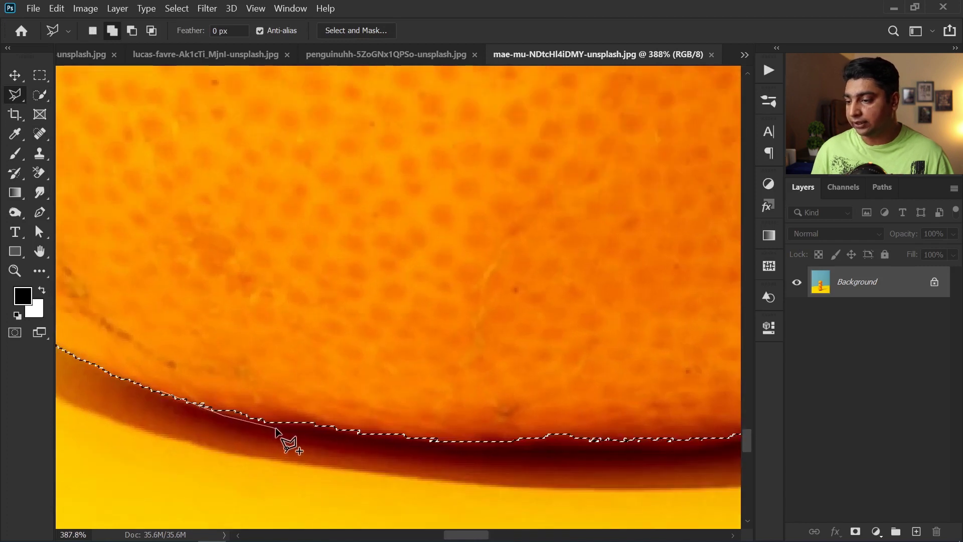
left_click(446, 442)
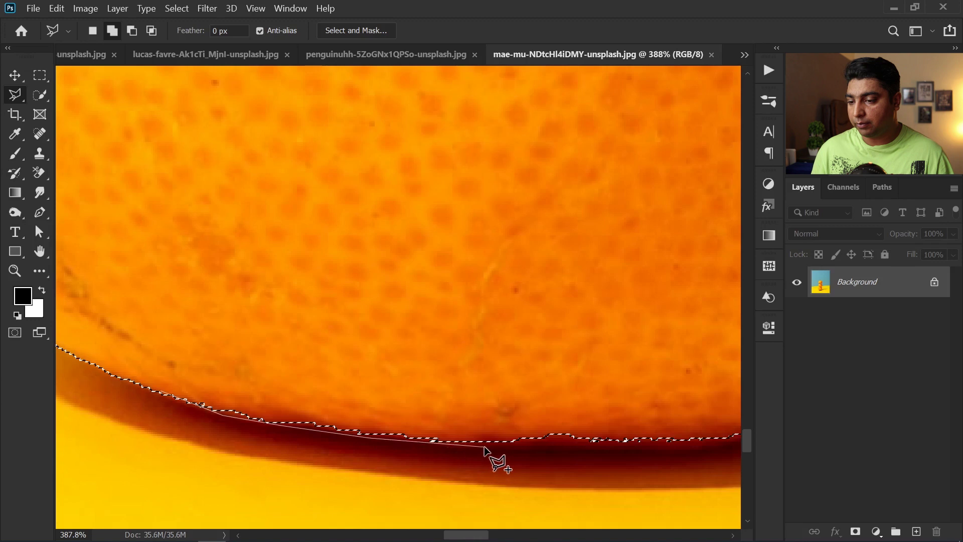
left_click_drag(529, 446, 349, 441)
left_click(470, 445)
left_click(562, 430)
left_click_drag(623, 430, 389, 452)
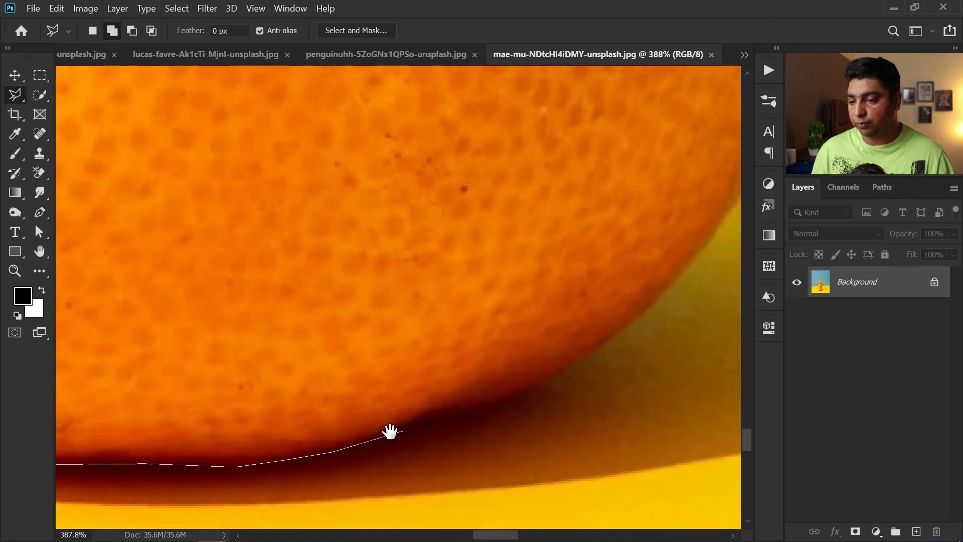
left_click(436, 422)
left_click(482, 406)
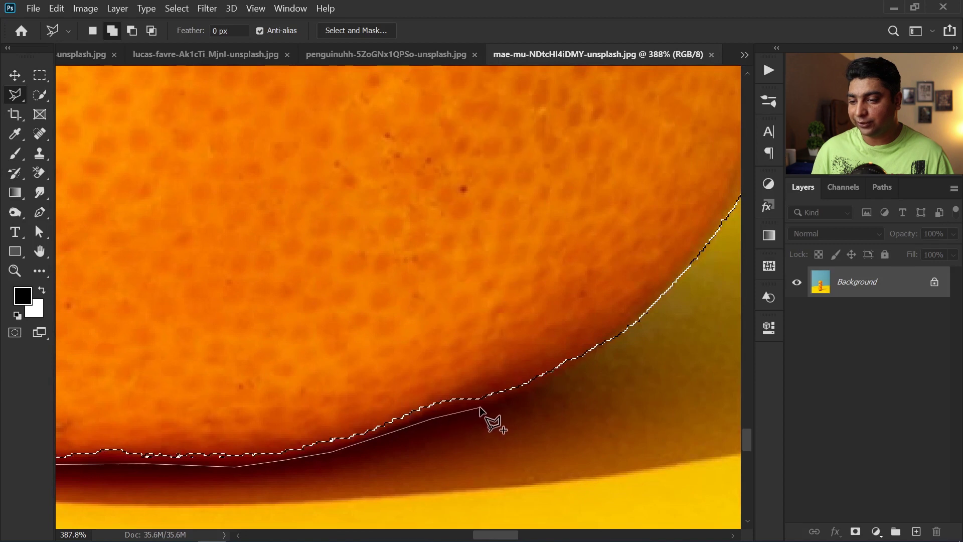
- Close the lasso outline back through the bottom orange's interior to add the underside strip to the selection
left_click(626, 323)
left_click_drag(436, 350, 510, 337)
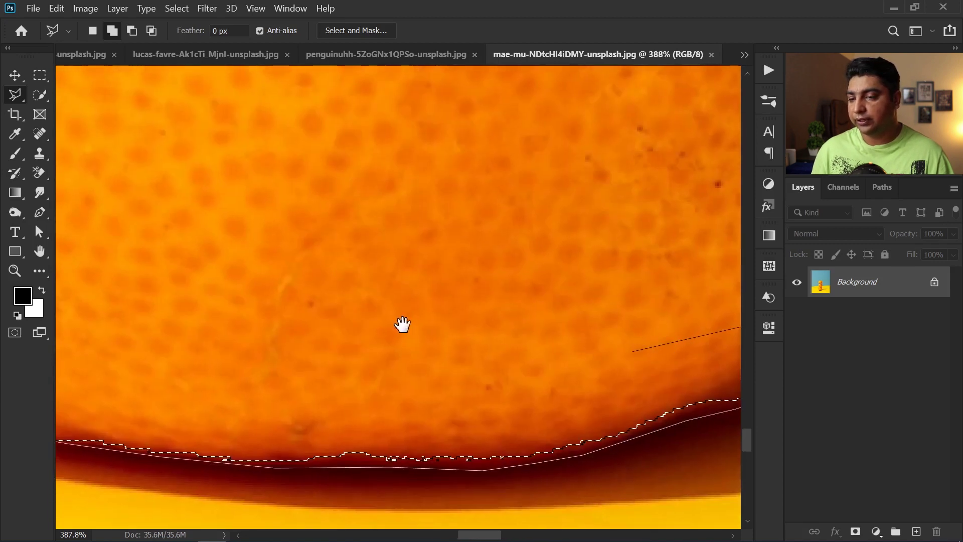
left_click_drag(402, 325, 496, 337)
left_click_drag(361, 311, 555, 350)
mouse_move(326, 323)
left_mouse_down()
mouse_move(357, 327)
mouse_move(429, 419)
mouse_move(328, 318)
left_mouse_up()
left_click(311, 342)
- Inspect the selection around all three stacked oranges, including a check with the Quick Mask overlay
scroll(333, 325, "down", 5)
left_click_drag(302, 321, 354, 407)
scroll(365, 348, "down", 3)
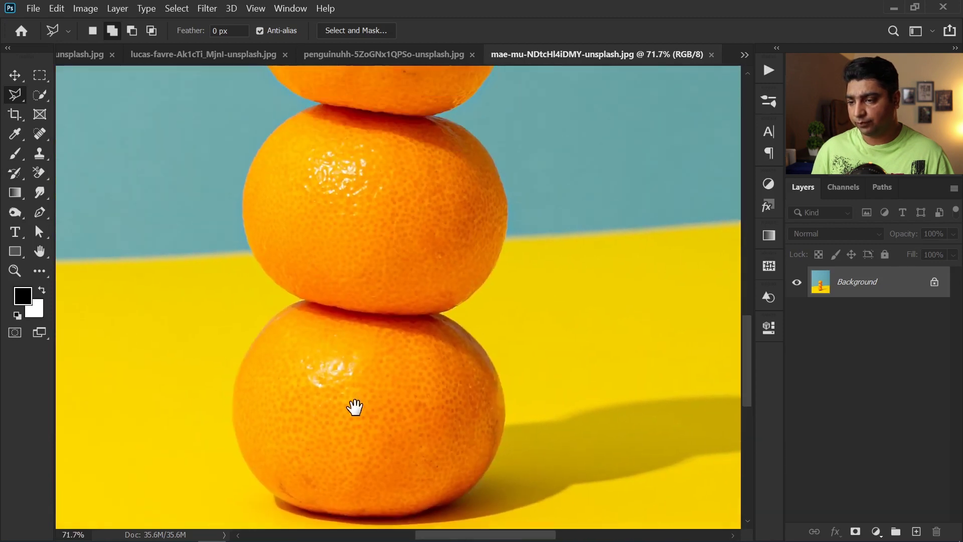
scroll(378, 369, "down", 3)
scroll(355, 376, "up", 1)
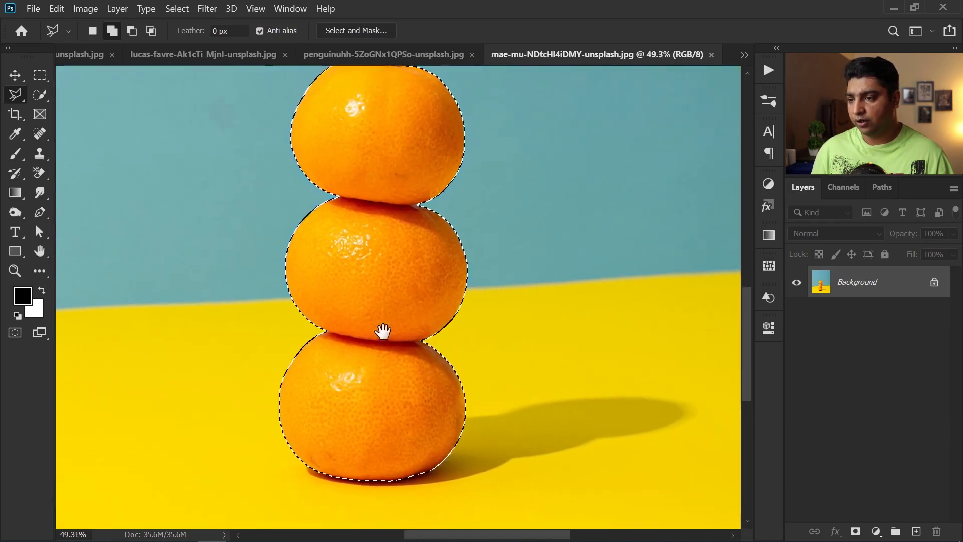
left_click_drag(382, 331, 375, 389)
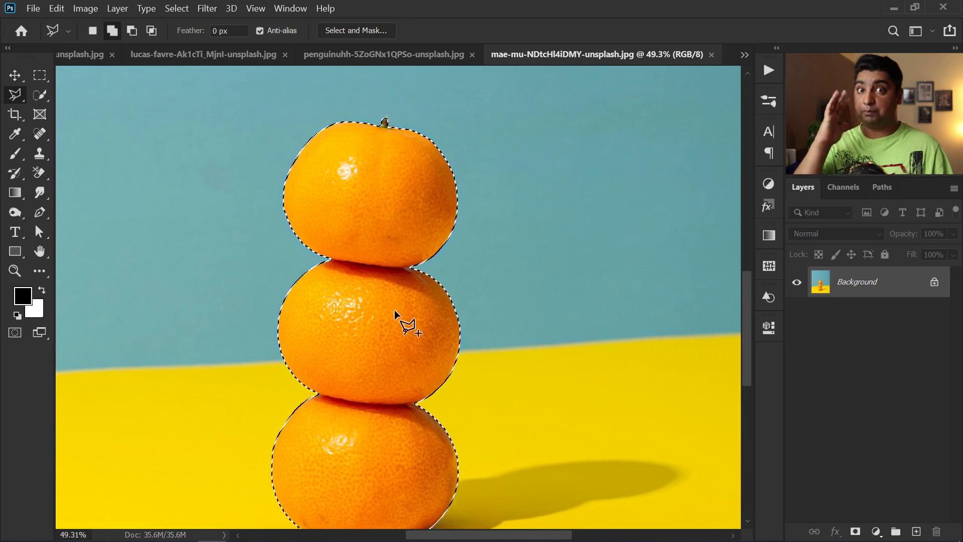
key("q")
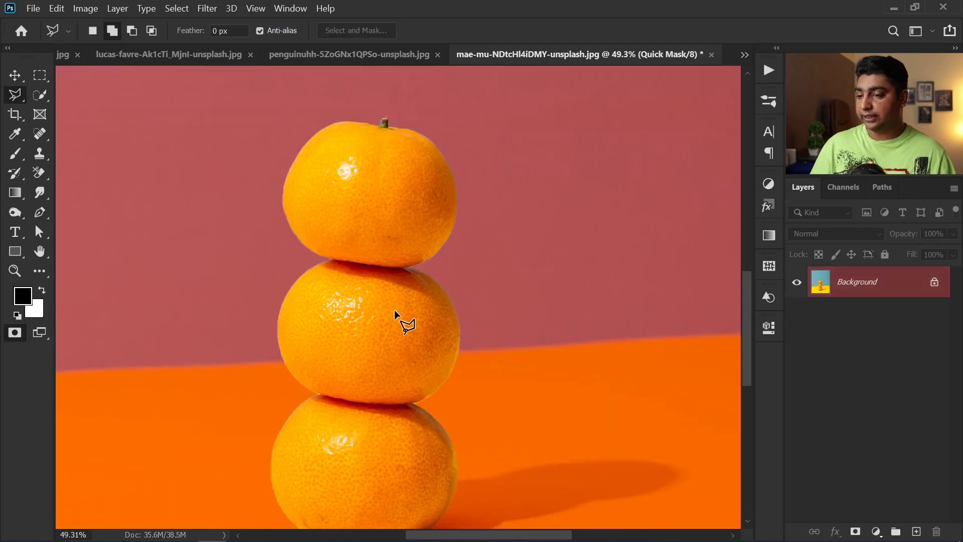
scroll(456, 233, "down", 2)
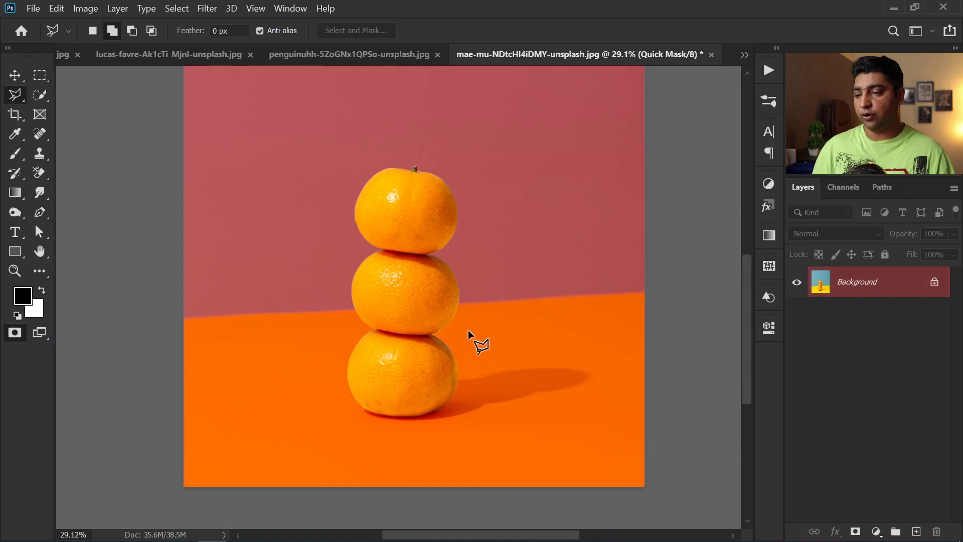
key("q")
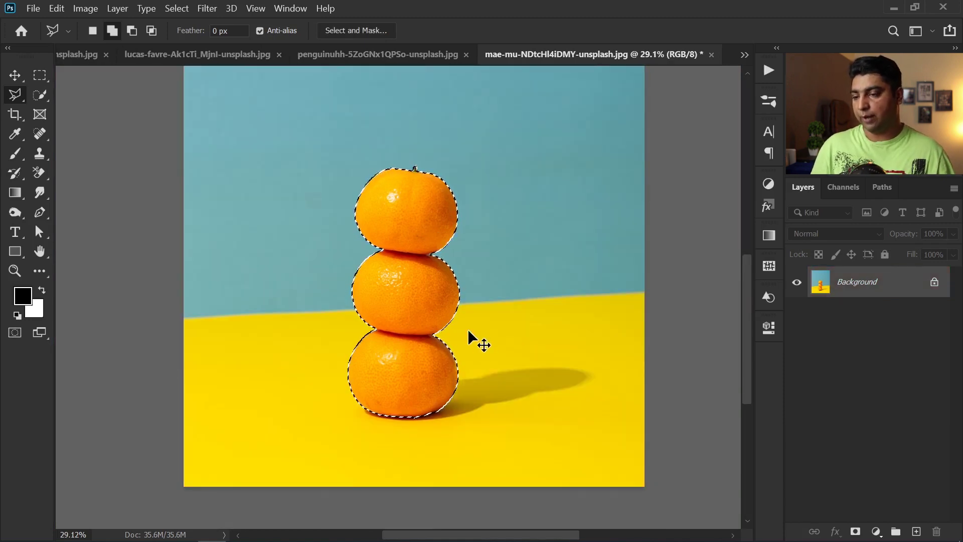
- Copy the selected oranges onto a new layer and move the copy to the right of the original stack
key("ctrl+j")
key("v")
mouse_move(424, 309)
left_mouse_down()
mouse_move(429, 300)
mouse_move(540, 302)
mouse_move(540, 269)
mouse_move(531, 281)
left_mouse_up()
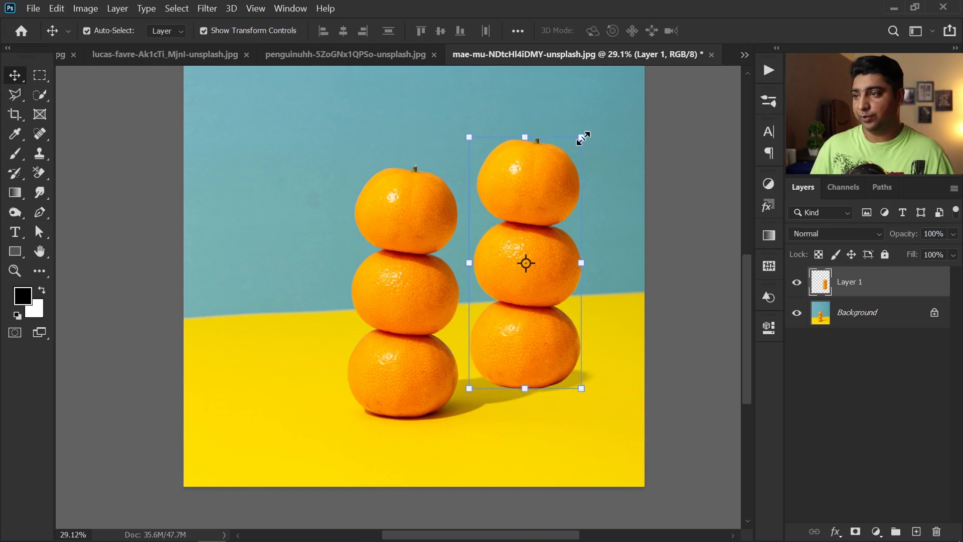
- Scale the copied orange stack down proportionally to about 79% and turn off the transform controls
left_click_drag(581, 137, 534, 180)
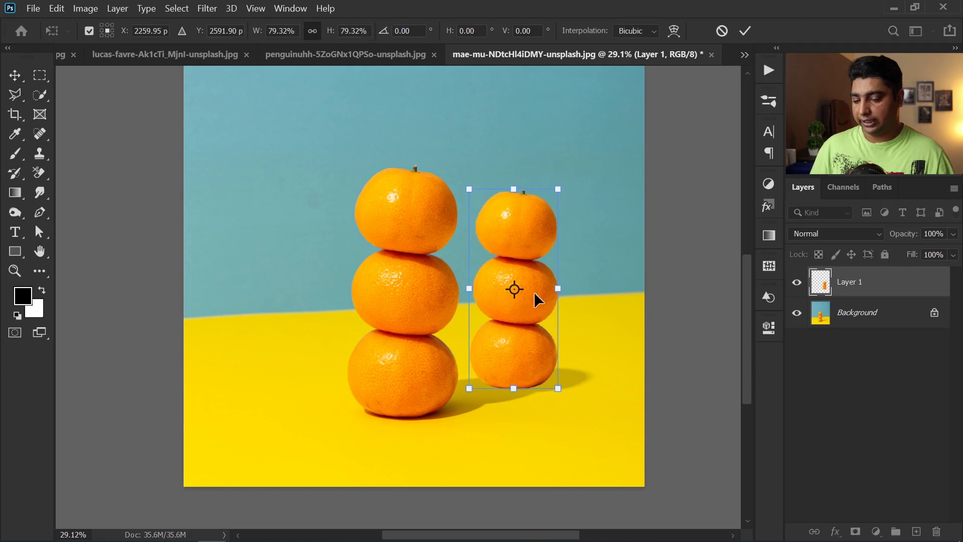
key("Return")
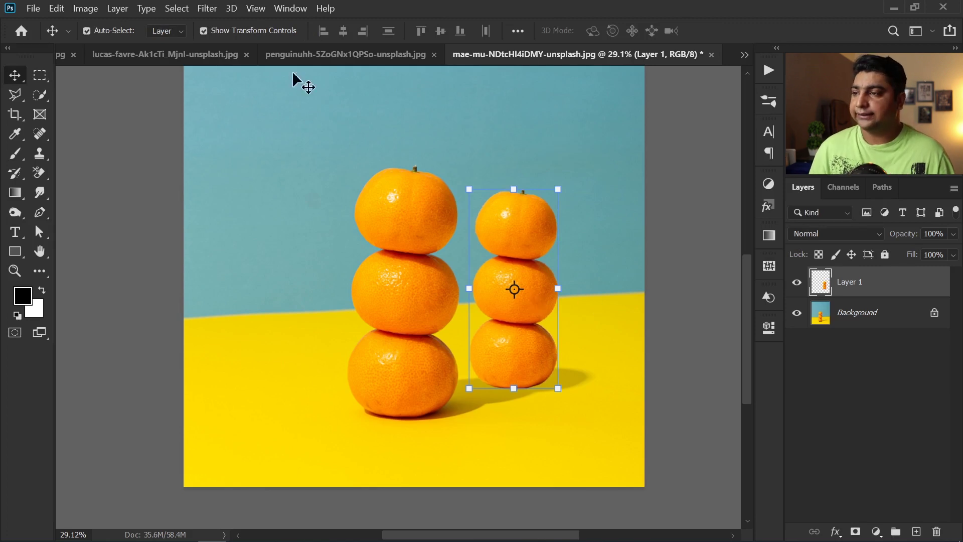
left_click(228, 31)
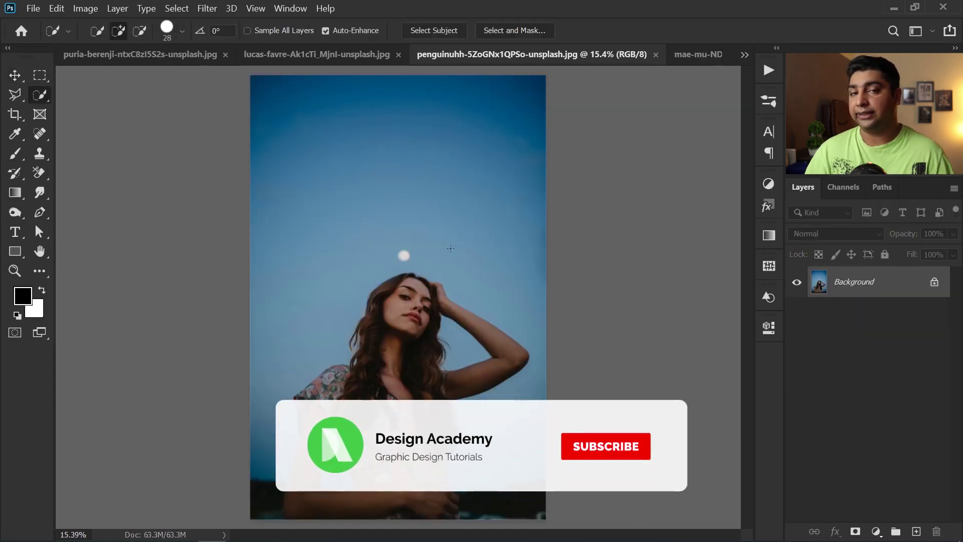
- Select a band of the upper sky in the woman's portrait with the Magic Wand at tolerance 32
right_click(42, 96)
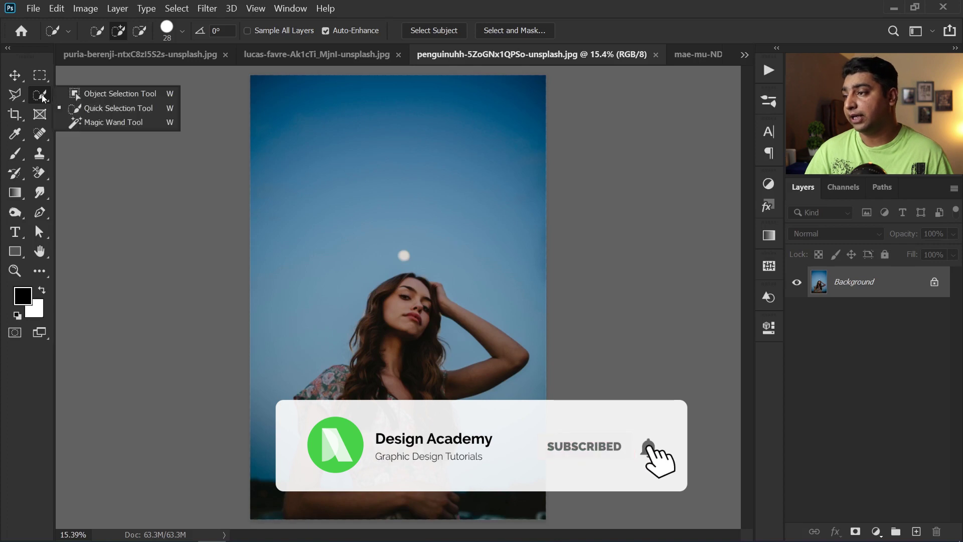
left_click(111, 123)
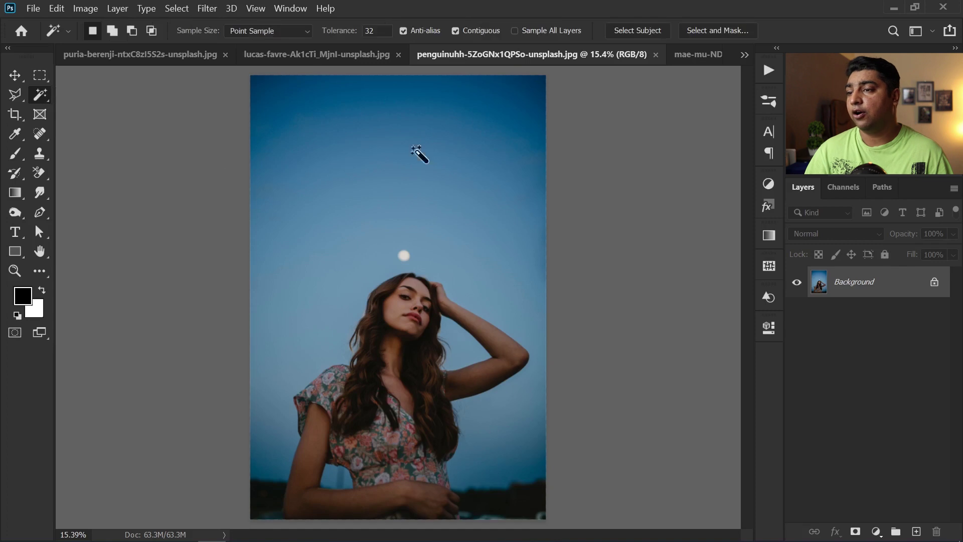
left_click(397, 122)
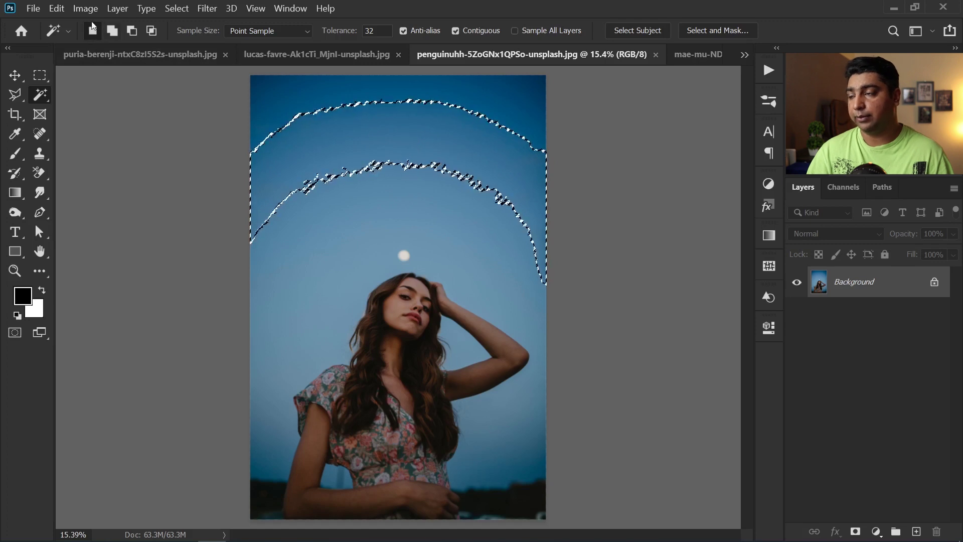
- Sample several other sky areas with the Magic Wand as new selections, ending on the upper sky
left_click(277, 92)
left_click(311, 251)
left_click(321, 251)
left_click(390, 134)
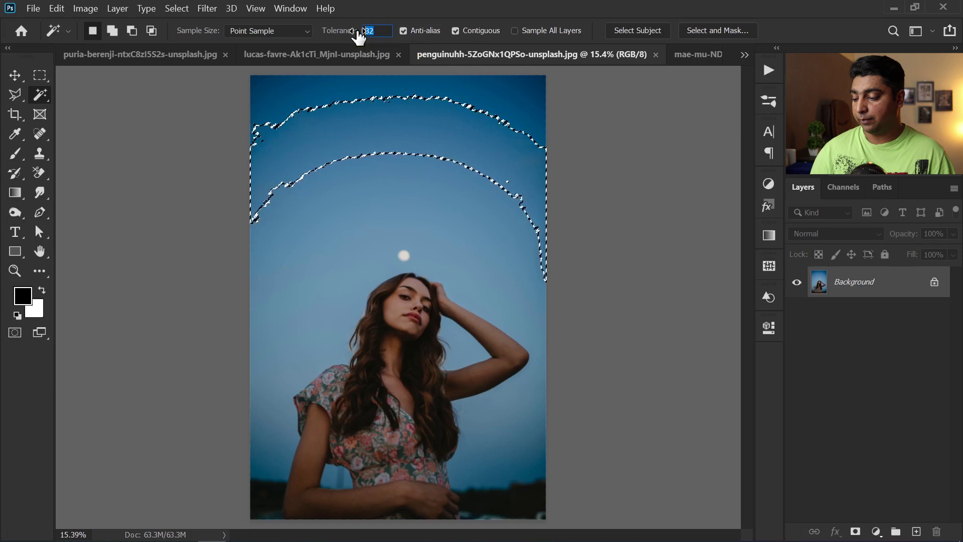
- Set the Magic Wand tolerance to 10, clear the current selection and sample the upper sky again
type("10")
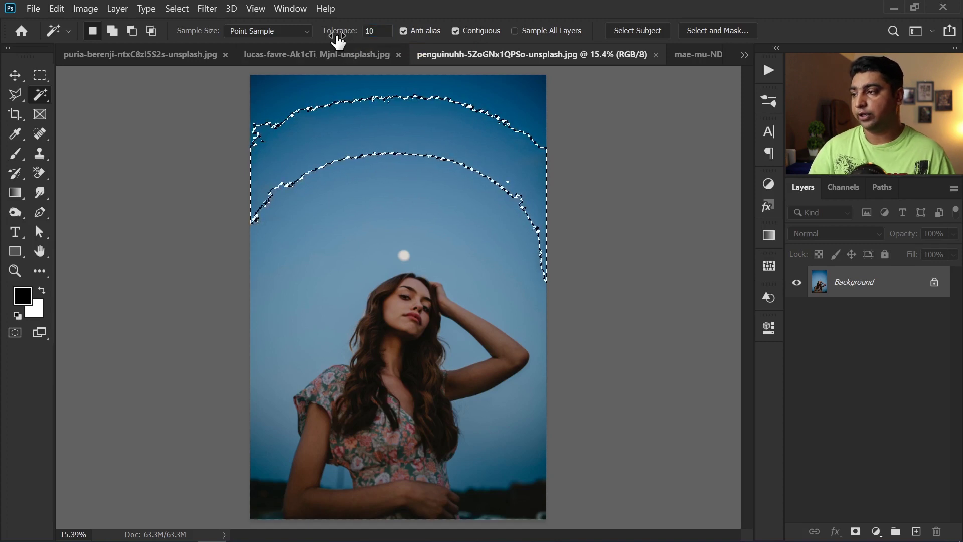
left_click(174, 10)
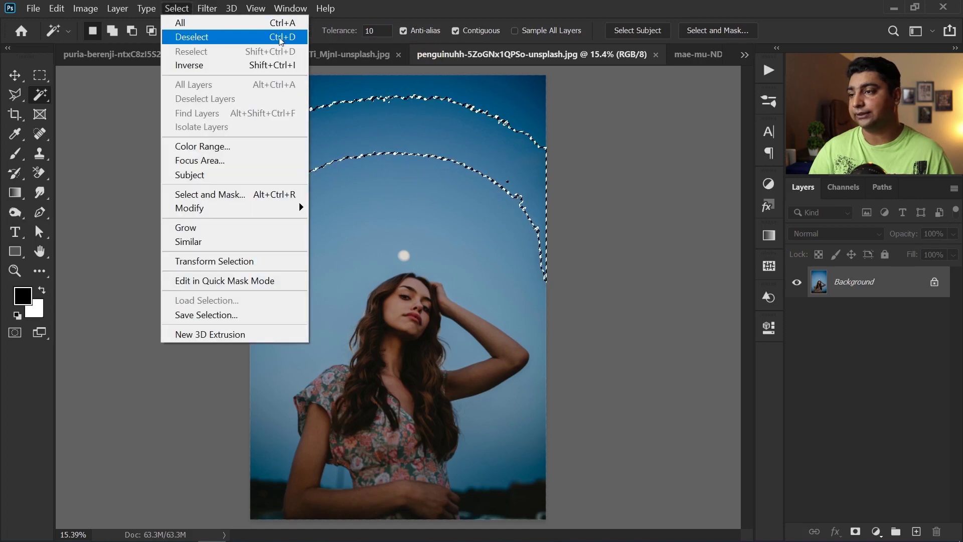
left_click(281, 40)
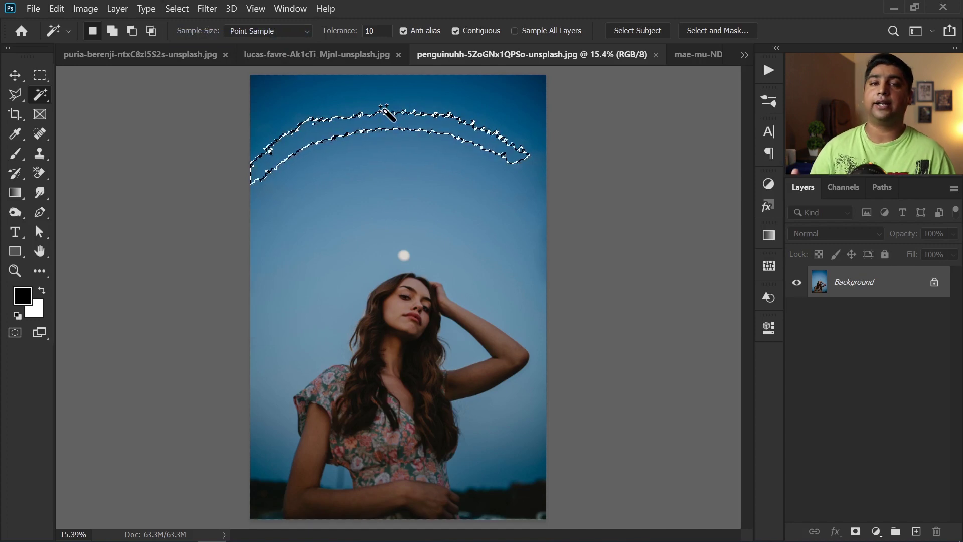
- Select the sky afresh with the Magic Wand at tolerance 70 and check the coverage in Quick Mask
left_click(386, 30)
key("BackSpace")
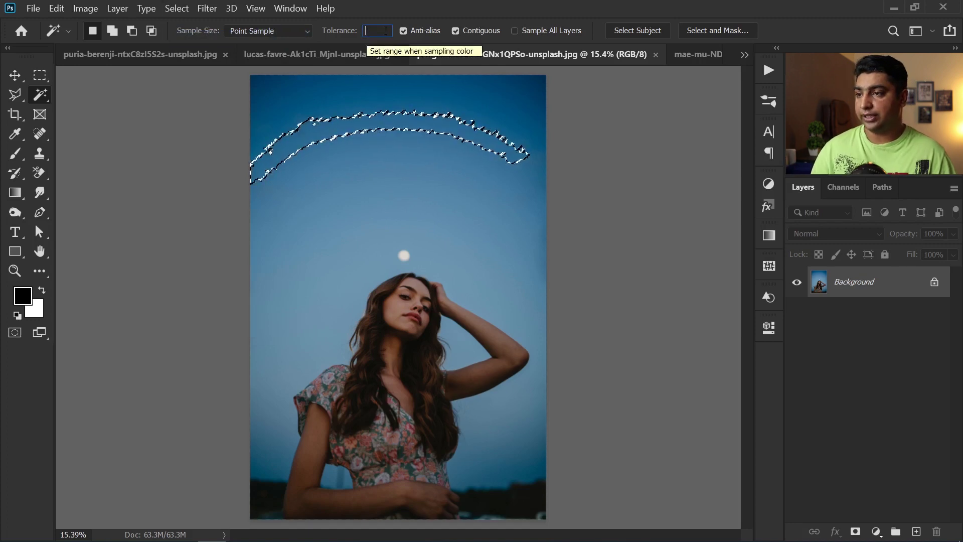
type("70")
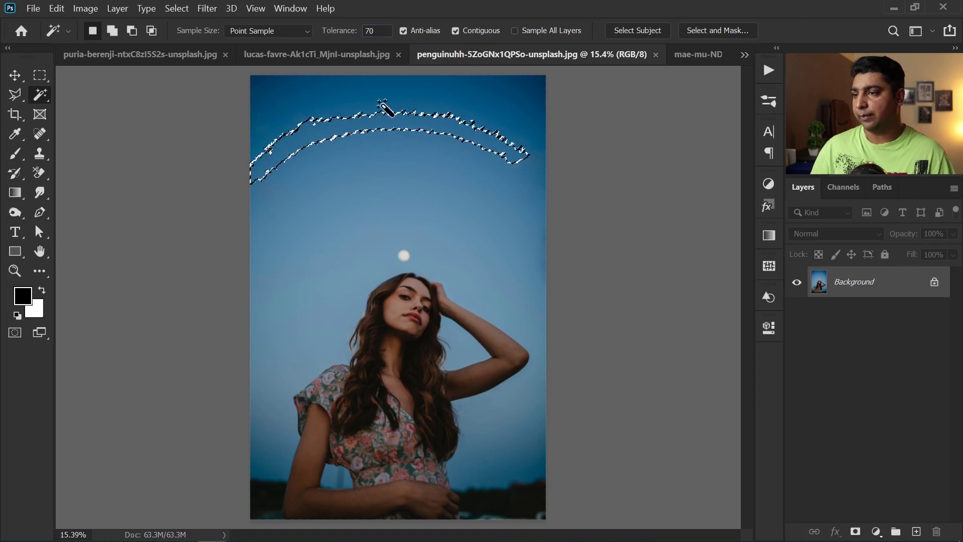
key("ctrl+d")
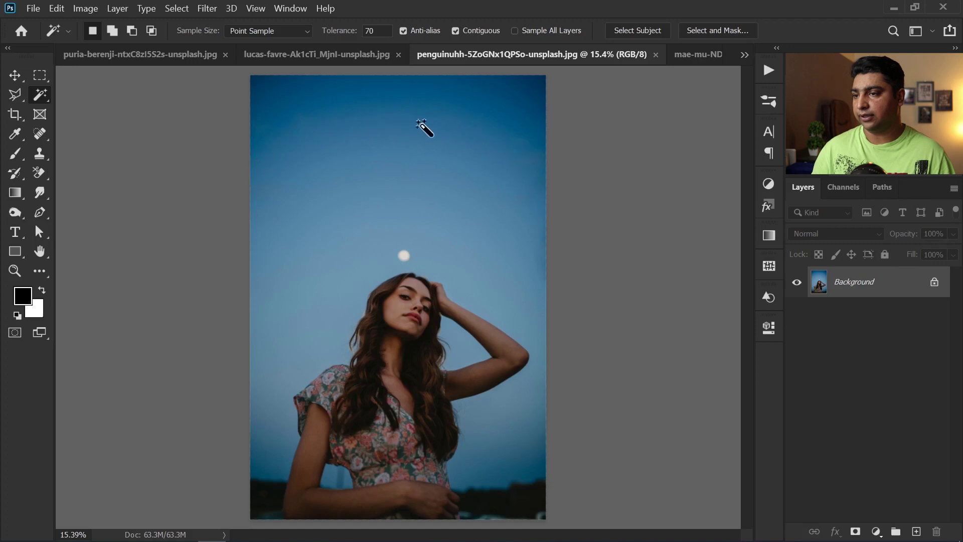
left_click(461, 154)
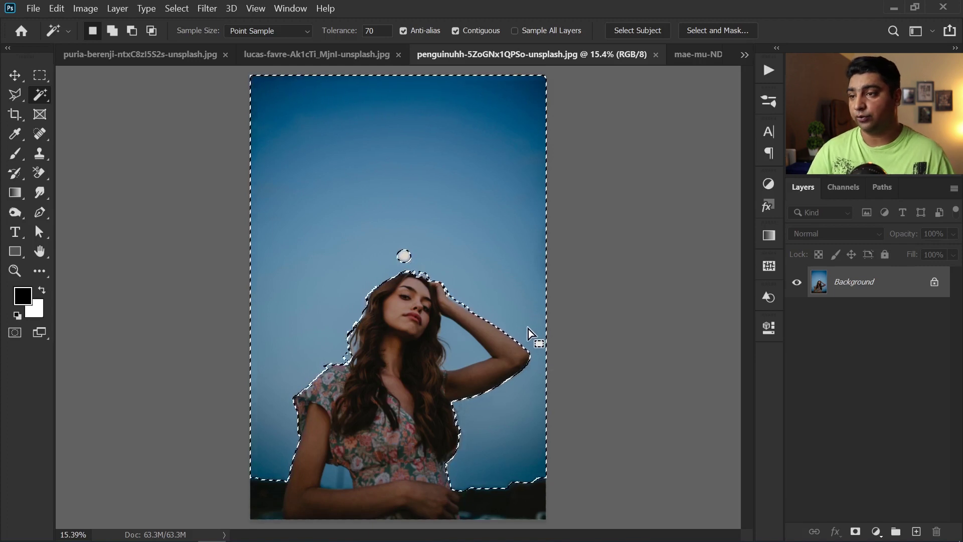
key("q")
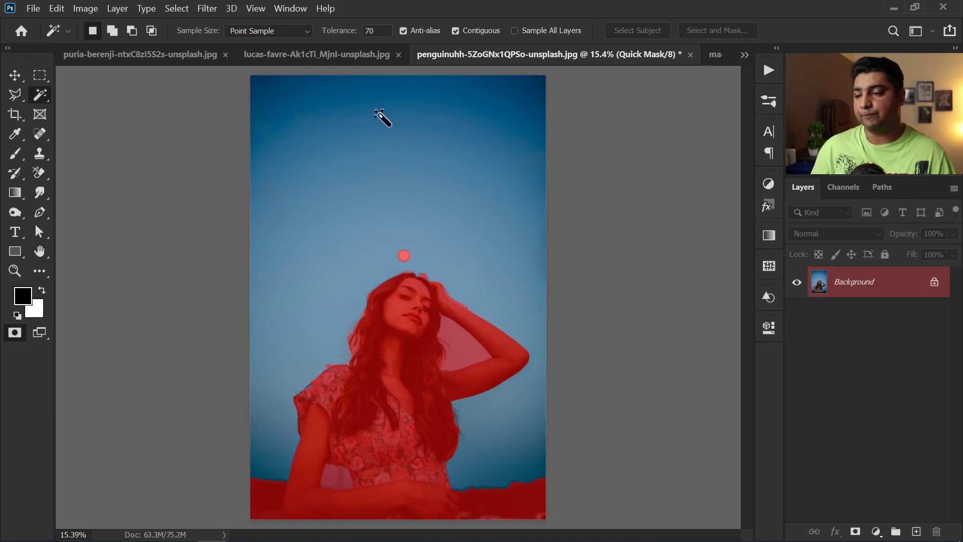
key("q")
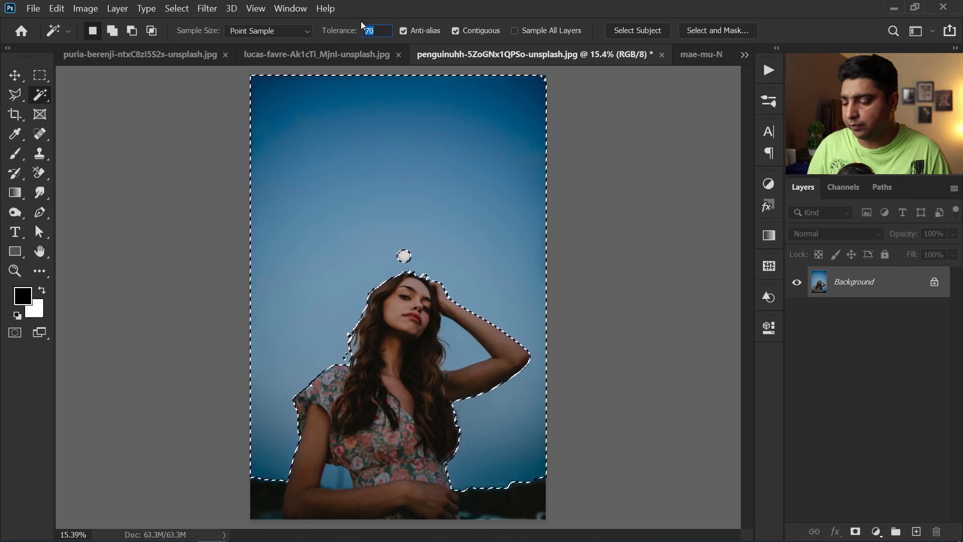
- Set the Magic Wand tolerance to 32 and replace the selection with a fresh sample of the top sky
type("32")
key("Return")
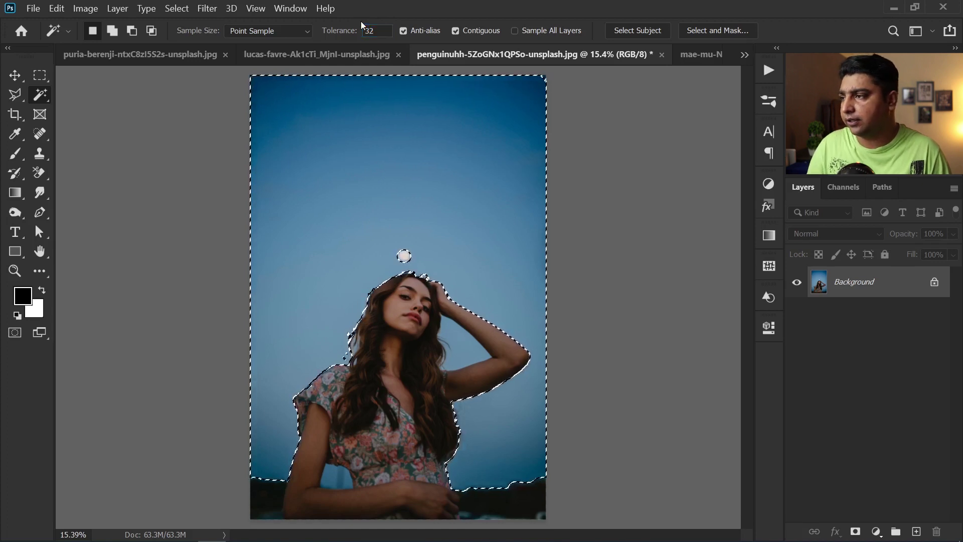
left_click(177, 9)
left_click(190, 39)
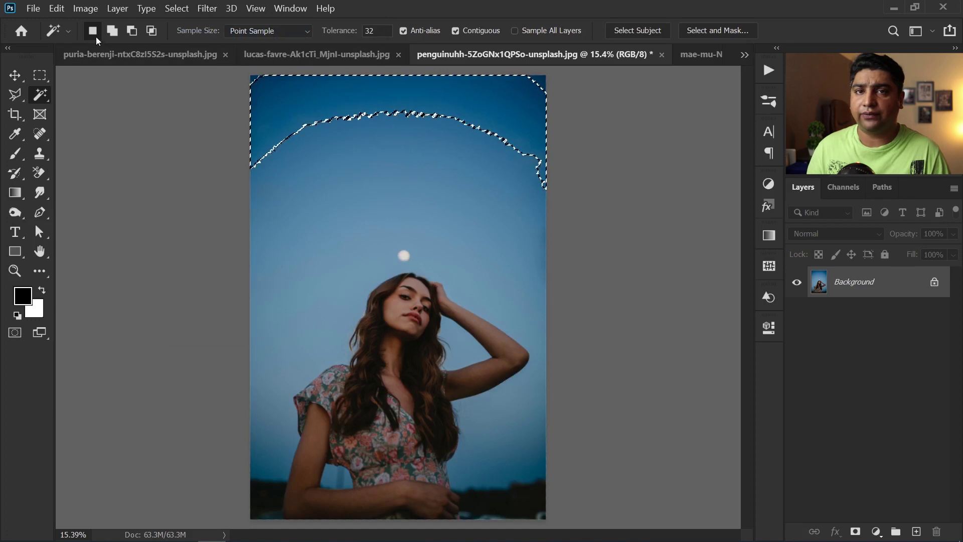
- Add the remaining sky to the selection with the Magic Wand, including the lower sky, the gaps around the arm and the upper corners
left_click(112, 36)
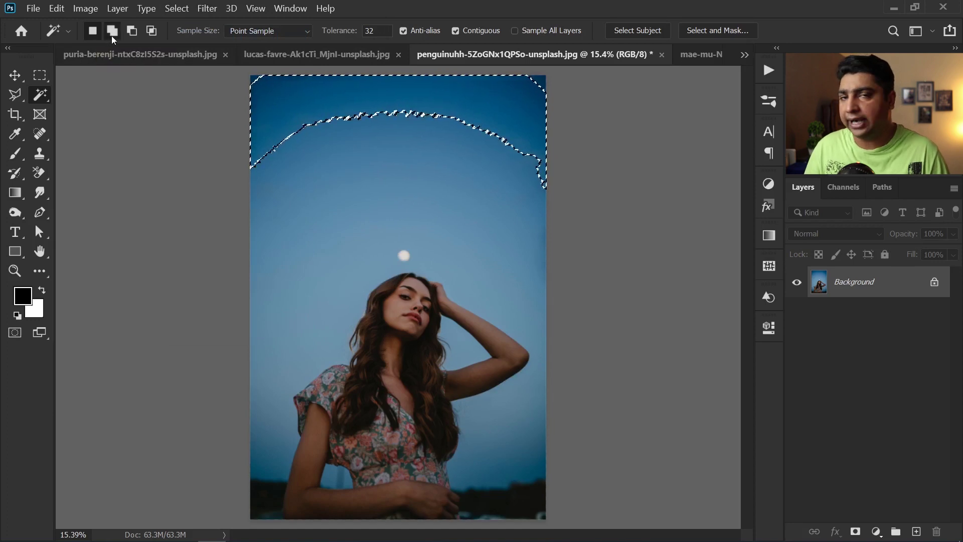
left_click(376, 123)
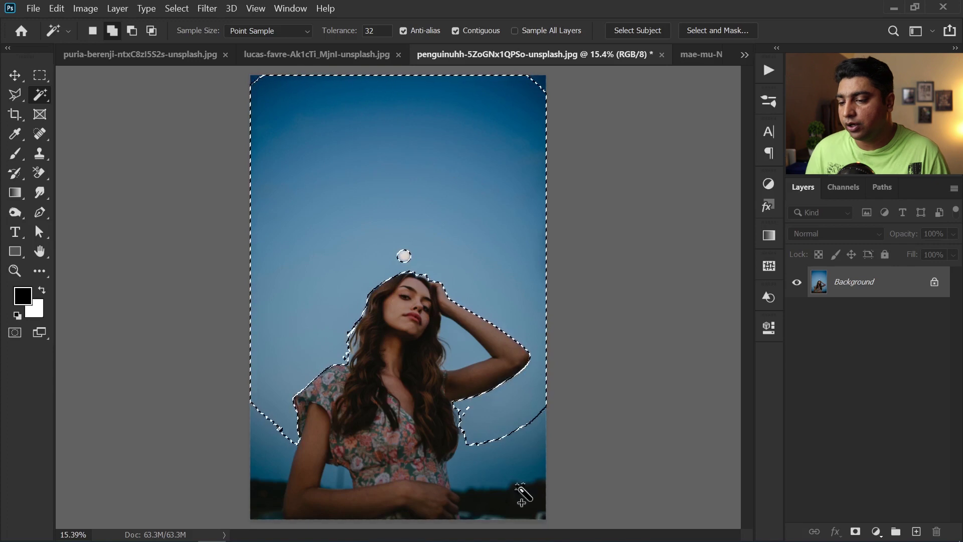
left_click(499, 474)
left_click(259, 452)
left_click(335, 477)
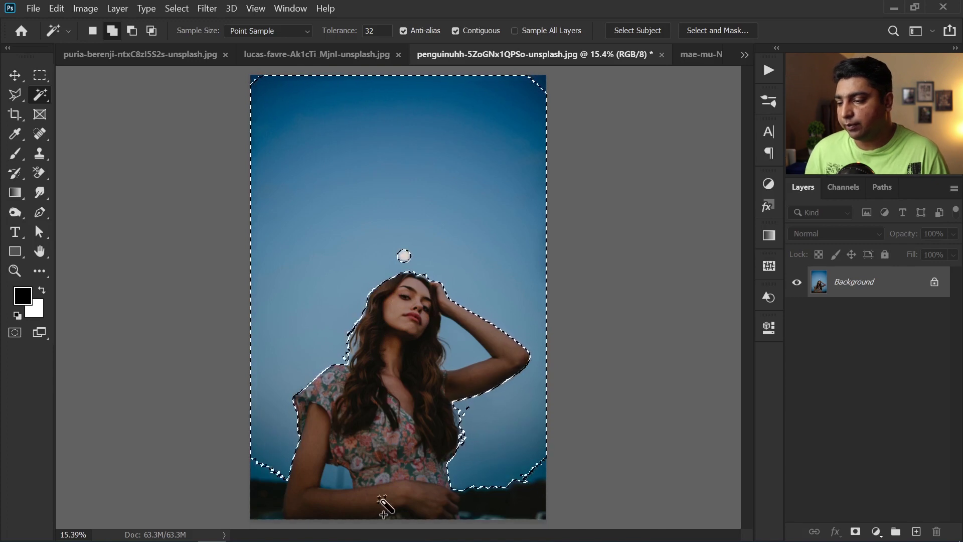
left_click(526, 86)
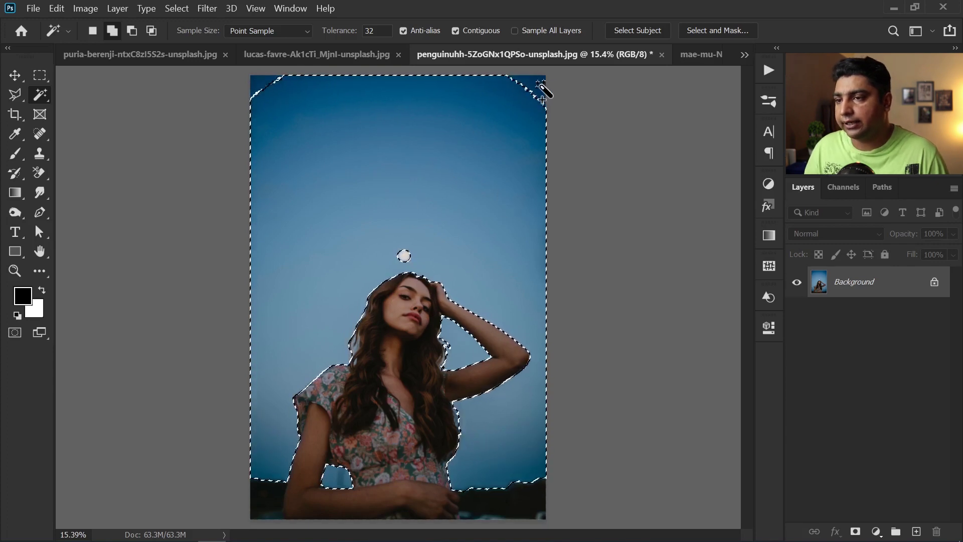
left_click(262, 86)
- Subtract the moon above the woman's head from the sky selection with the Magic Wand
scroll(379, 196, "down", 1)
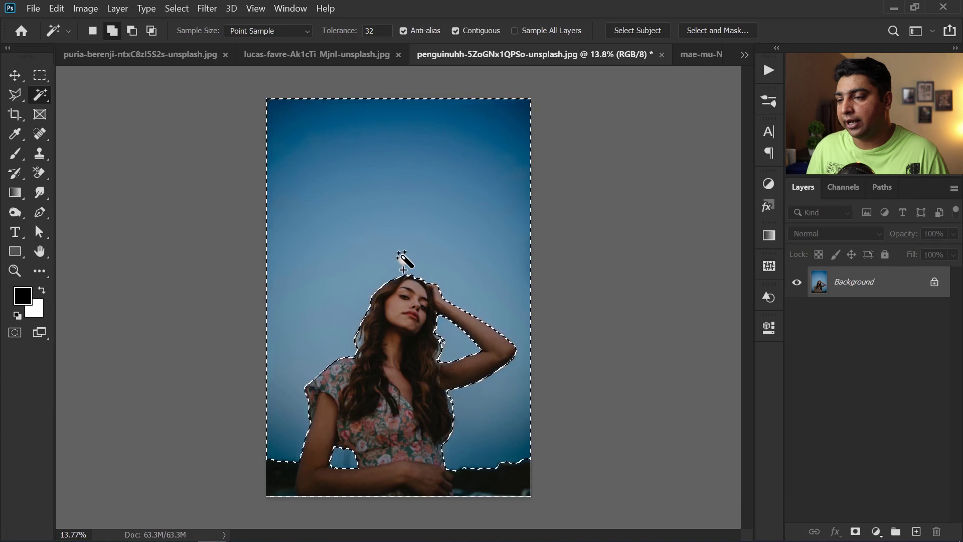
left_click_drag(392, 260, 449, 275)
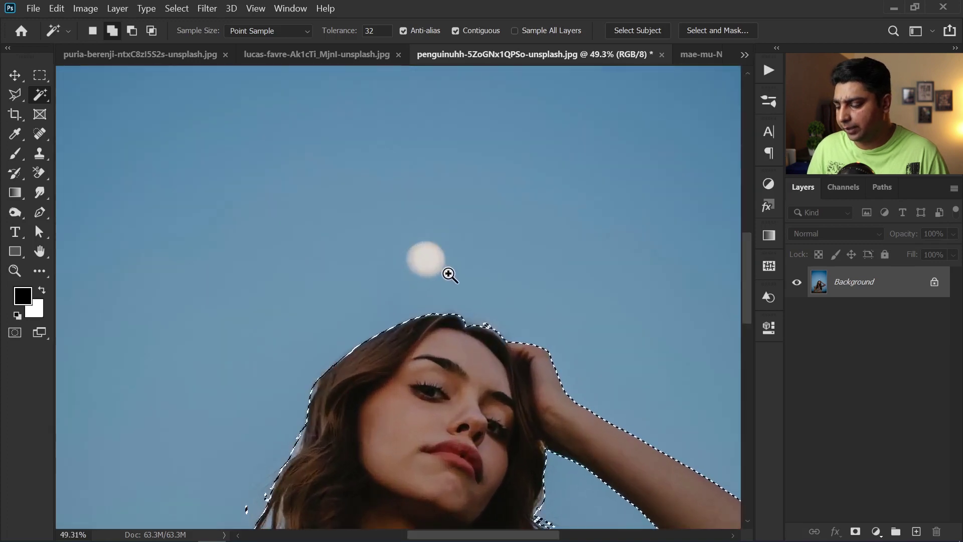
key("alt")
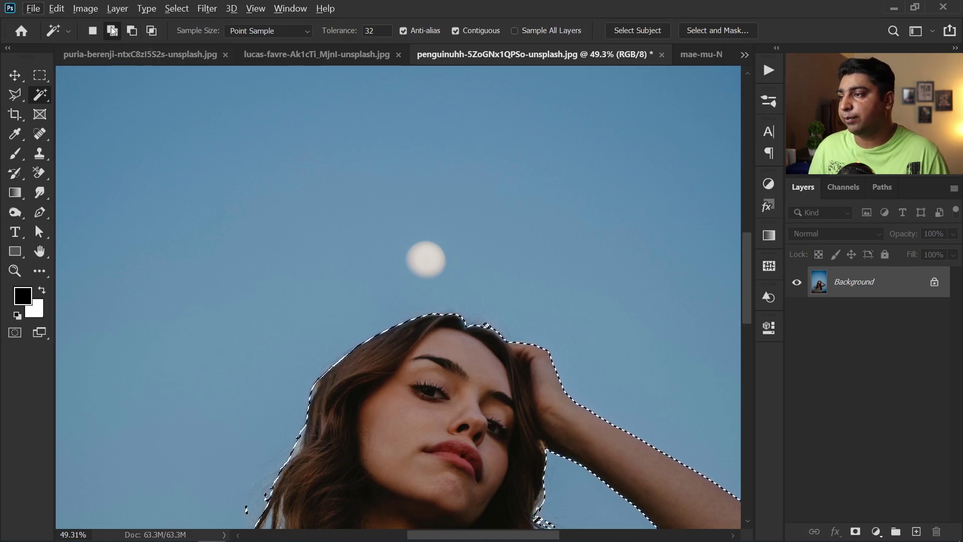
key("alt")
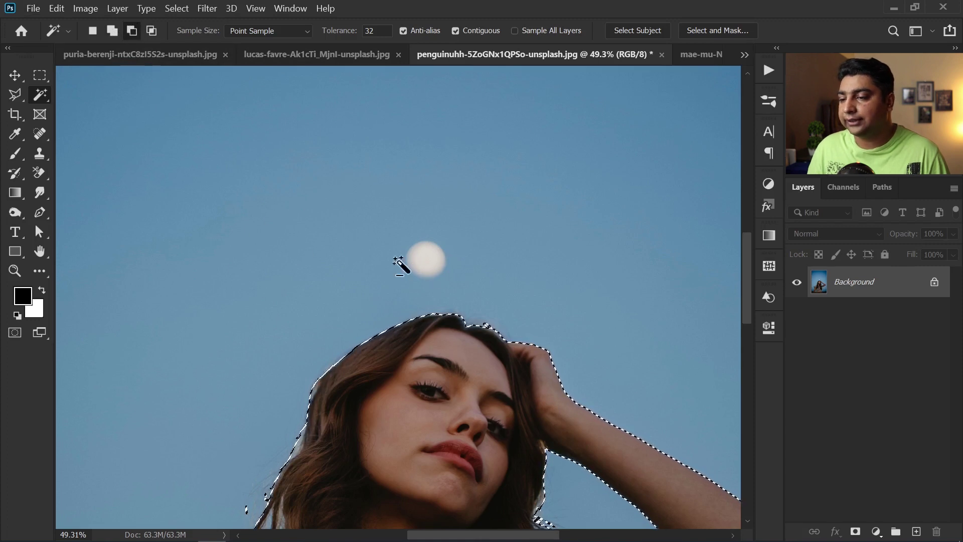
left_click(425, 260, "shift")
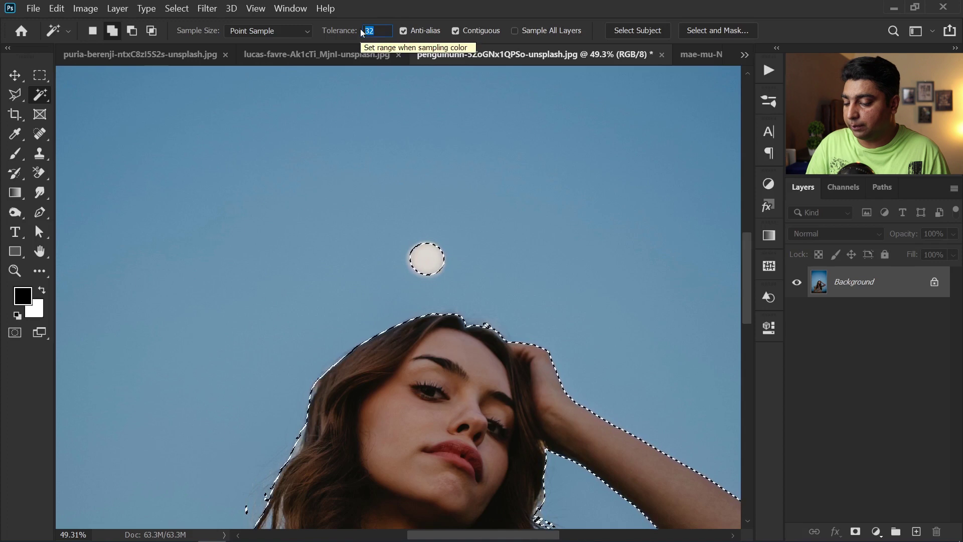
- Set the Magic Wand tolerance to 50 and sample the moon again so that it is left out of the sky selection
type("50")
left_click(426, 259, "alt")
left_click(426, 259, "shift")
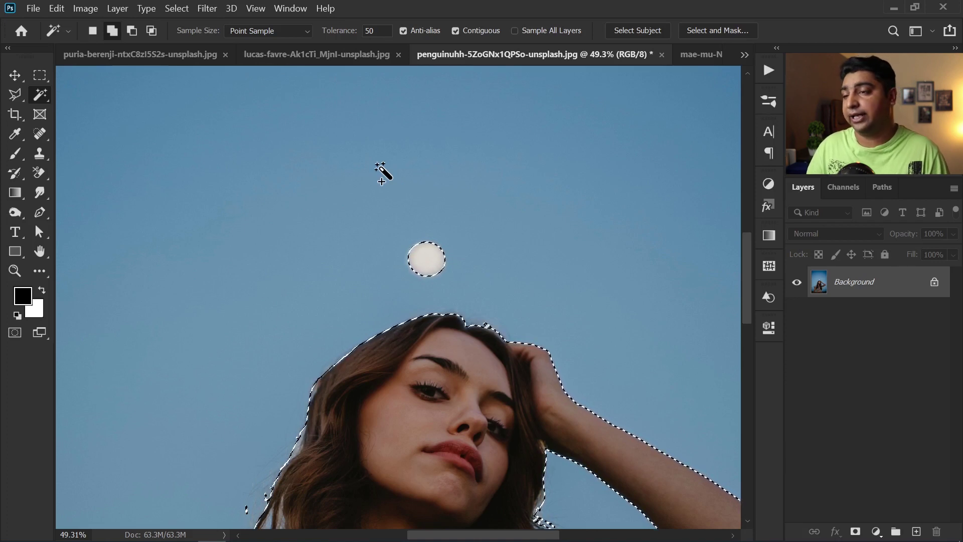
- Switch to the plane wreck photo, set the Magic Wand tolerance to 10 and sample the upper sky
left_click(318, 56)
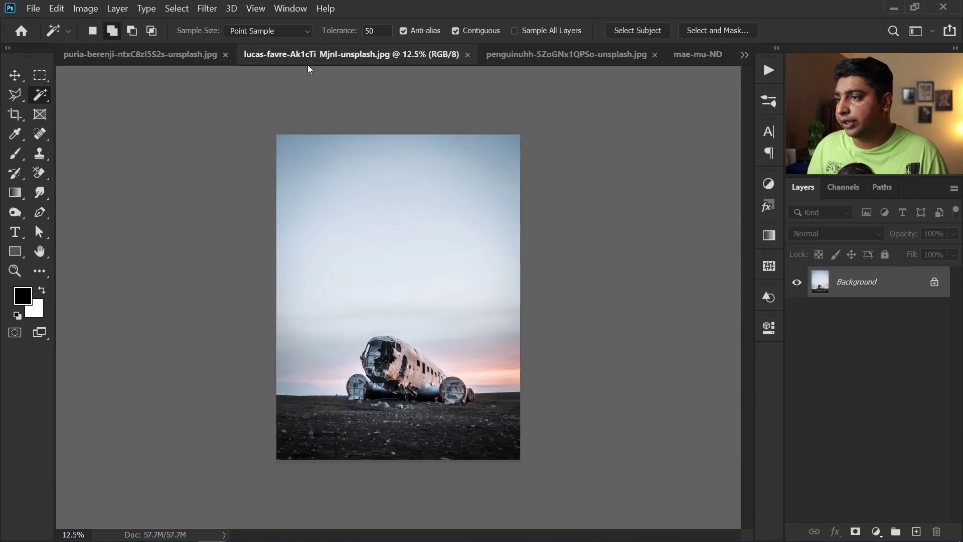
left_click(344, 37)
type("10")
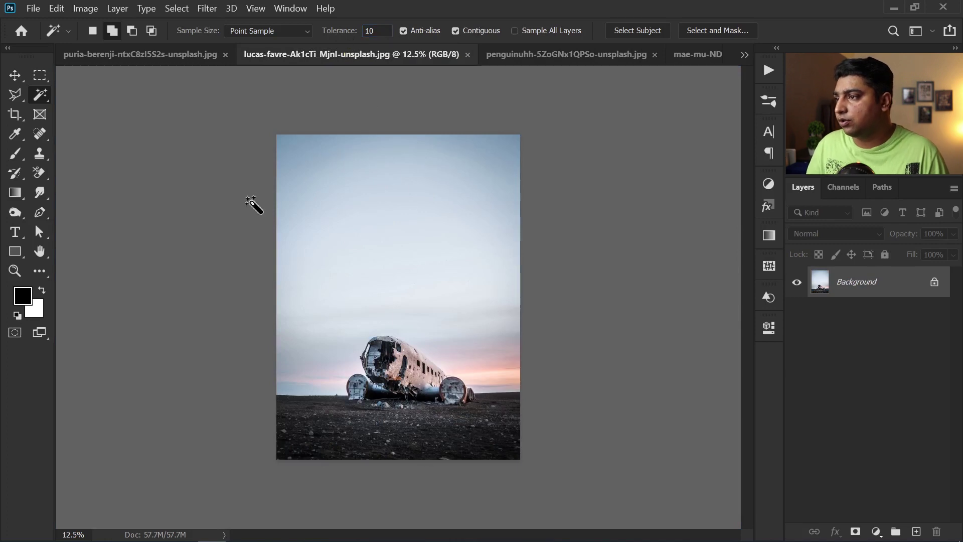
left_click(353, 153)
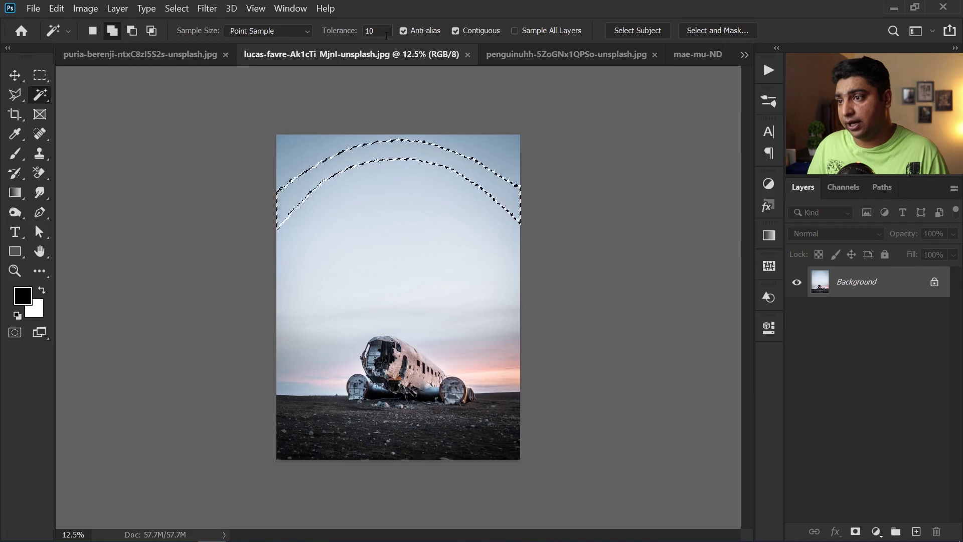
- Raise the Magic Wand tolerance to 45 and then 96, adding more sky each time, and inspect the plane's edges
left_click_drag(346, 32, 383, 47)
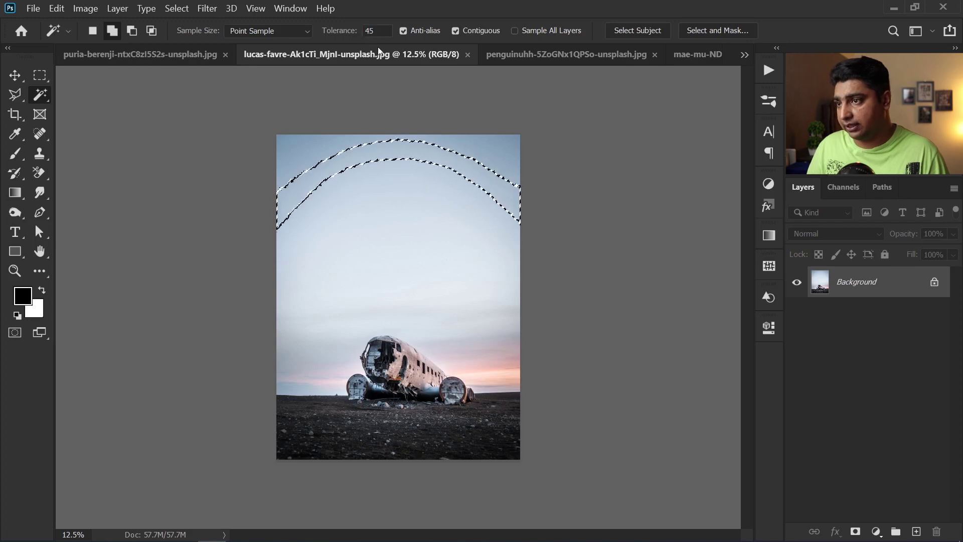
left_click(397, 153)
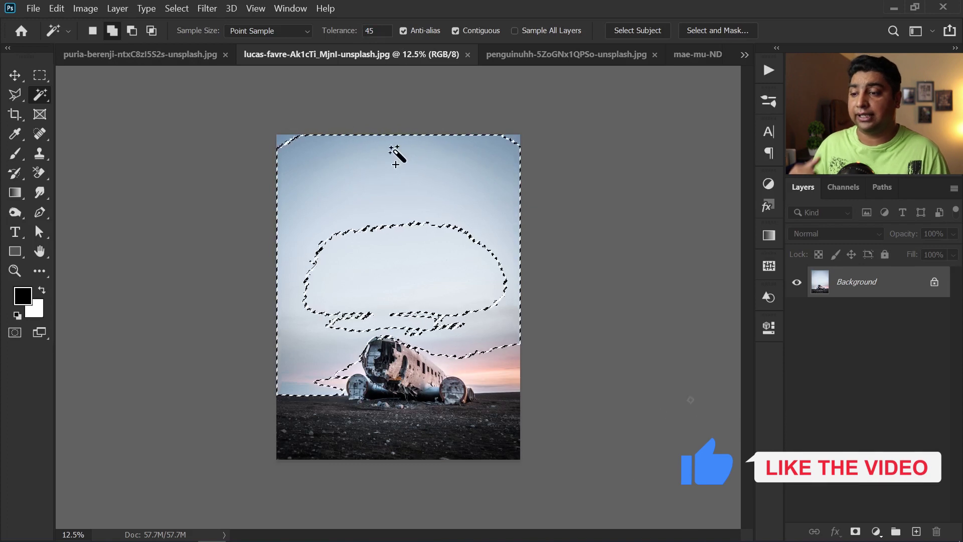
left_click_drag(353, 33, 421, 70)
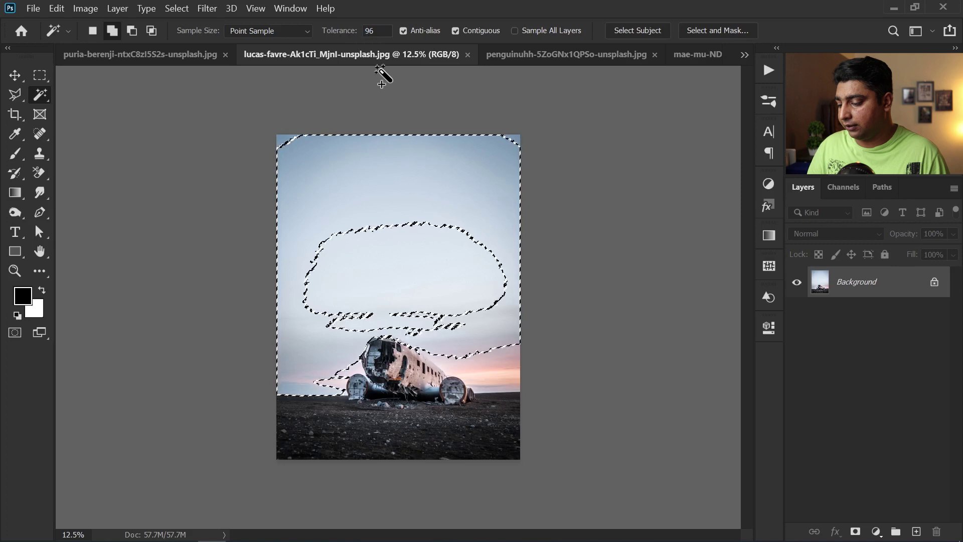
left_click(392, 205)
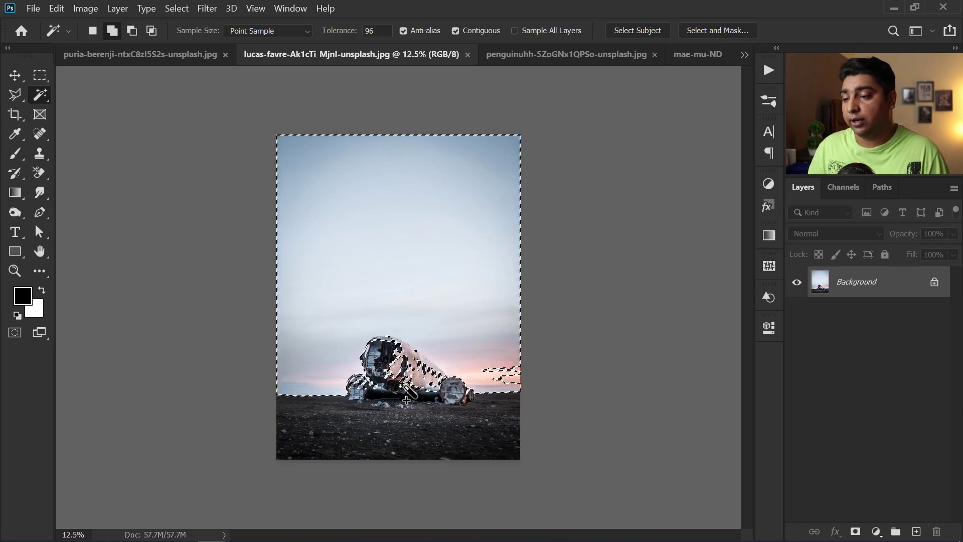
left_click_drag(396, 370, 561, 274)
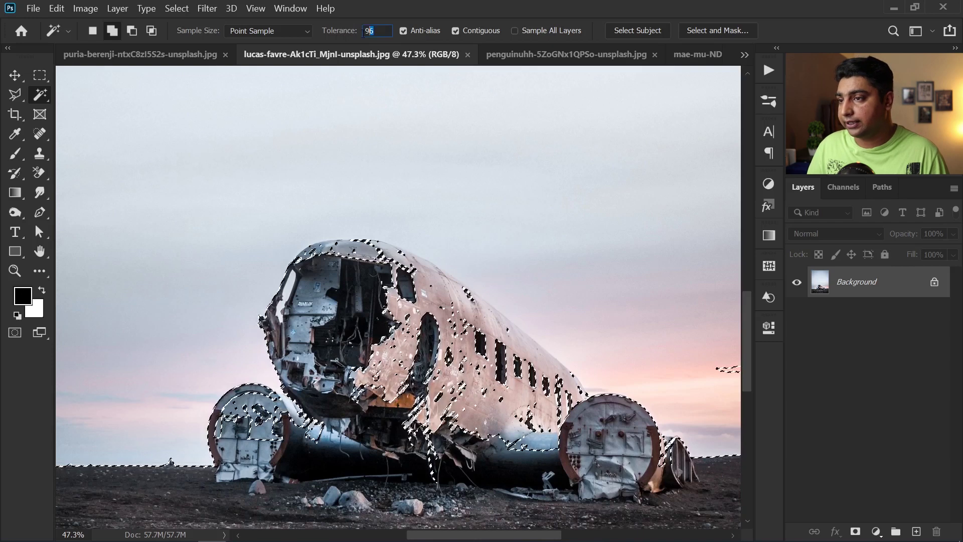
- Set the Magic Wand tolerance to 34, clear the selection and select the upper and middle sky afresh
type("34")
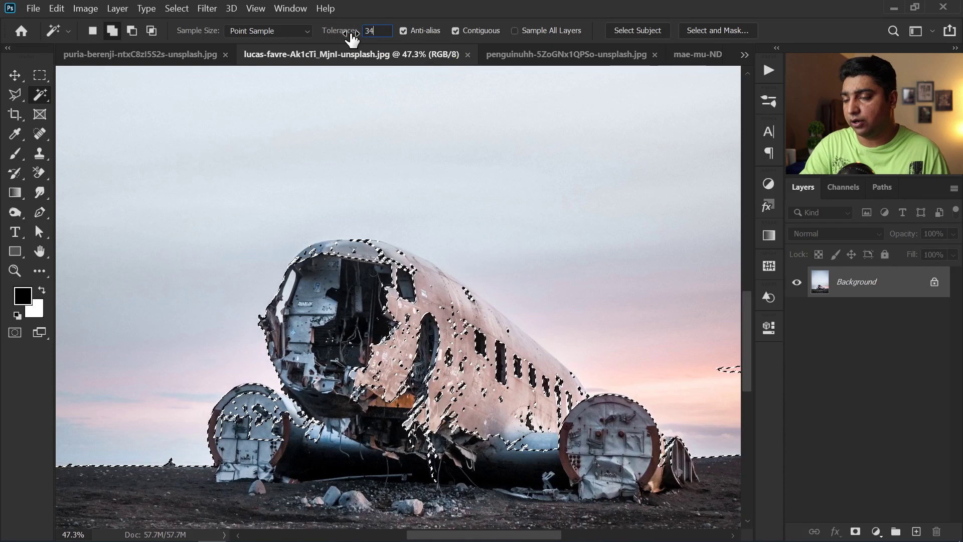
left_click(176, 9)
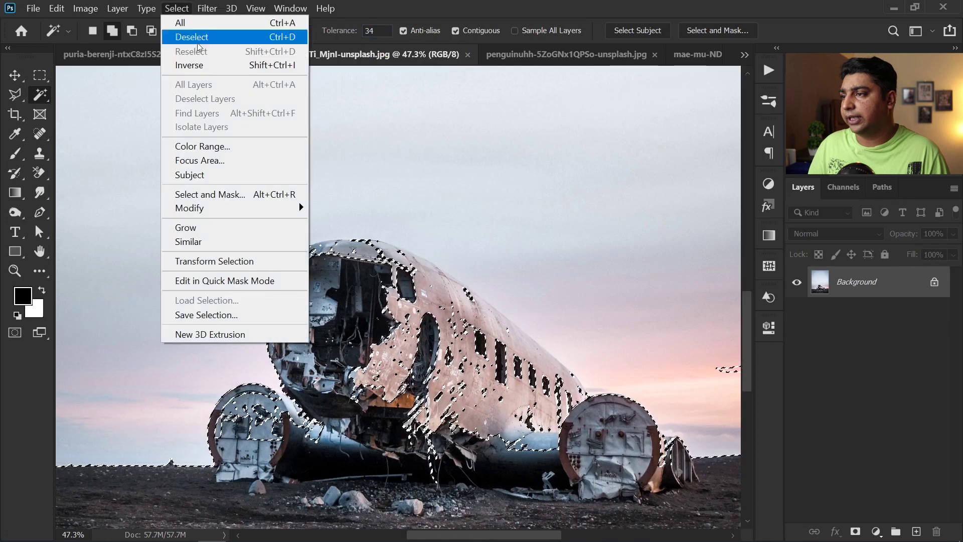
left_click(201, 36)
scroll(341, 270, "down", 4)
left_click_drag(390, 263, 386, 326)
left_click(351, 148)
left_click(387, 198)
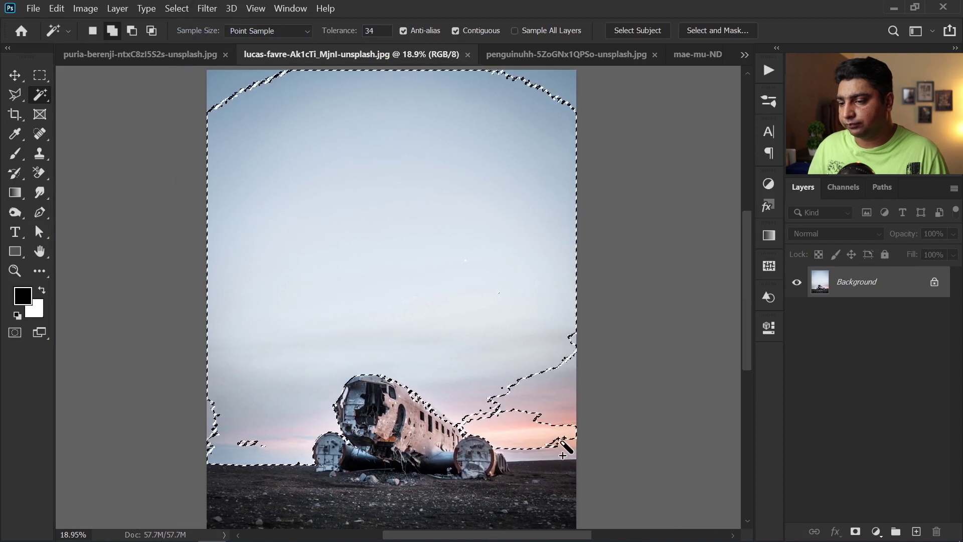
- Add the leftover sky areas near the horizon, along the side edges and in the upper corners to the selection
left_click(534, 453)
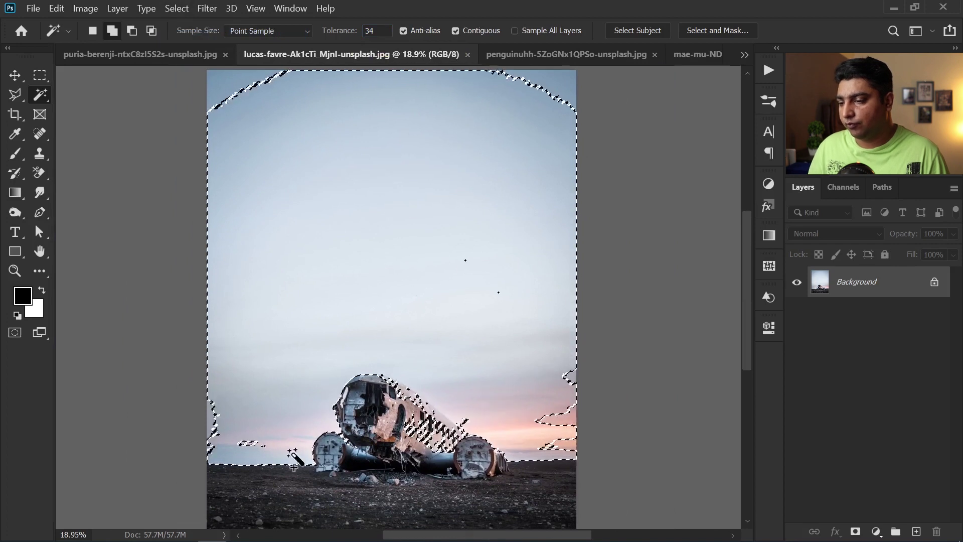
left_click(210, 426)
left_click(221, 83)
left_click(552, 86)
left_click(574, 435)
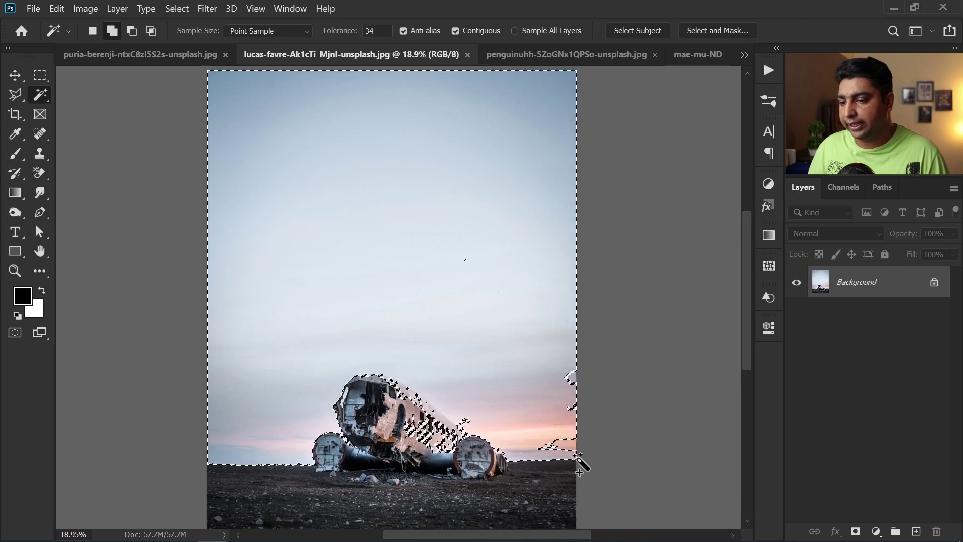
scroll(577, 454, "up", 6)
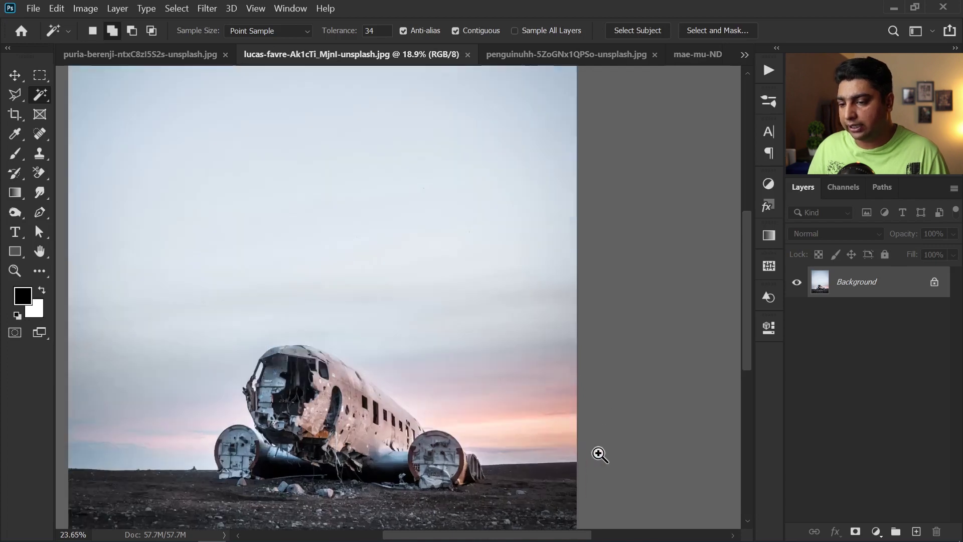
left_click(518, 446)
left_click(556, 198)
- Subtract the wrongly selected patches on the plane's fuselage from the selection with the Magic Wand
scroll(490, 344, "left", 5)
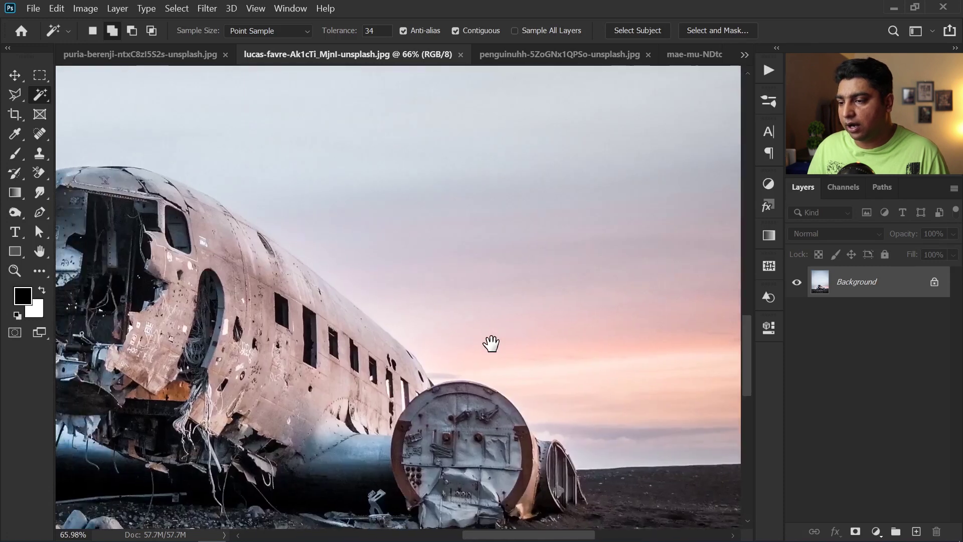
scroll(437, 342, "left", 3)
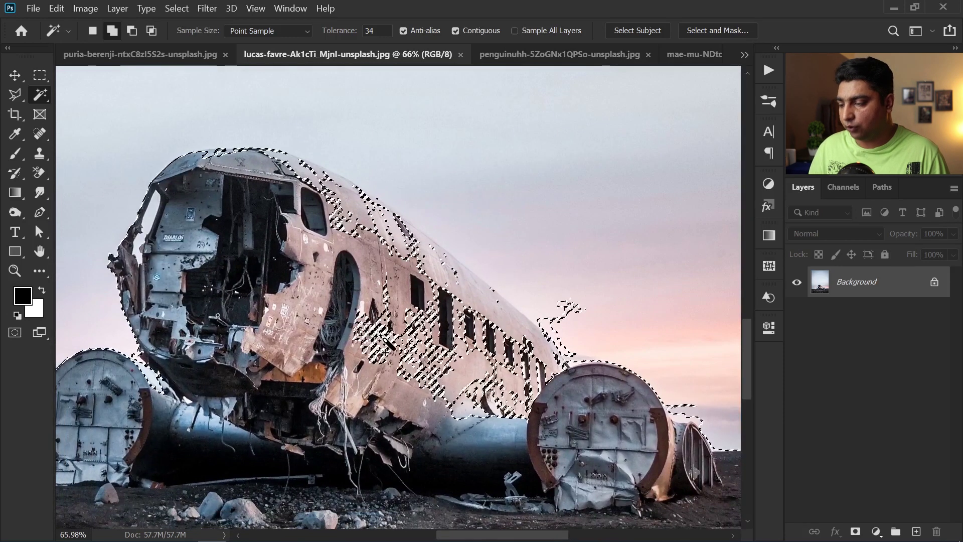
left_click(438, 389)
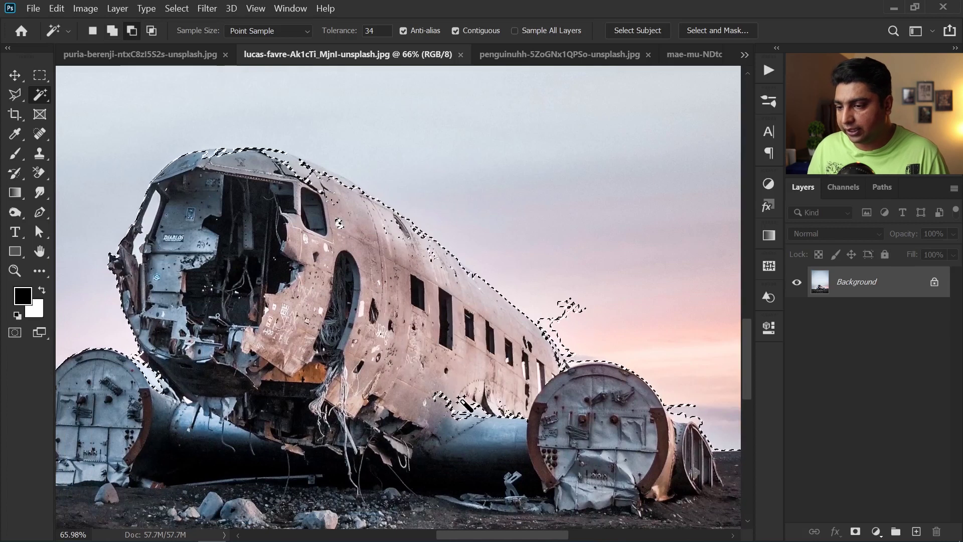
left_click(476, 409)
left_click(444, 399)
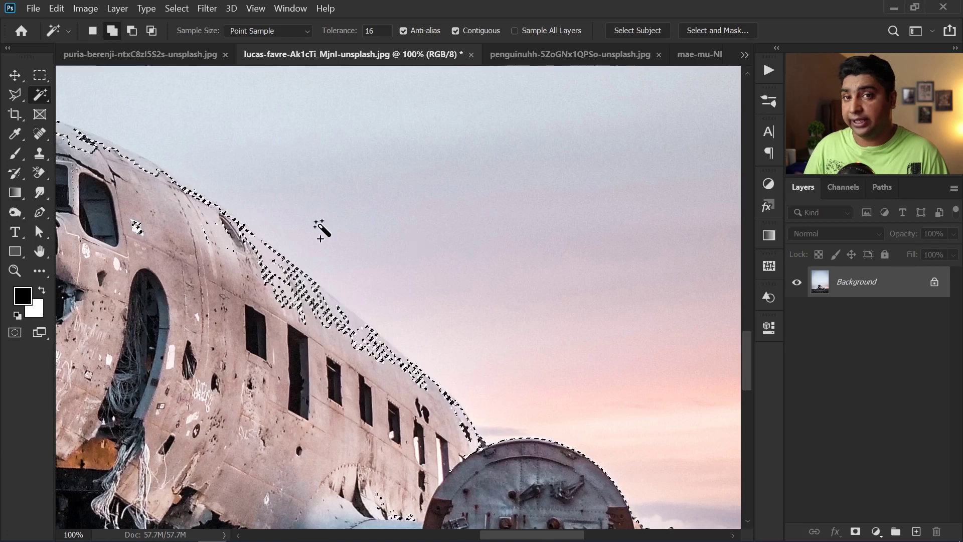
- Trace the fuselage's upper edge with the Polygonal Lasso and subtract the enclosed area from the sky selection
left_click(15, 94)
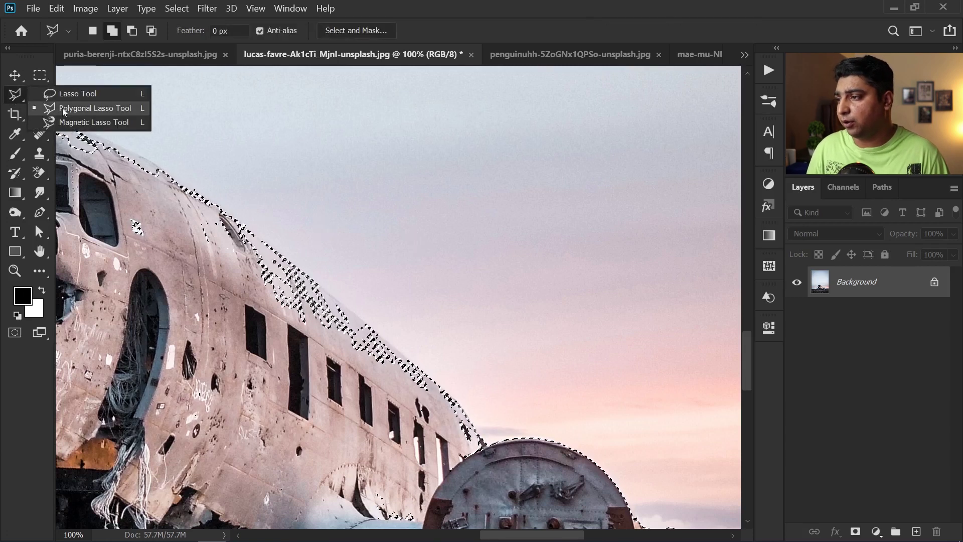
left_click(74, 106)
key("alt")
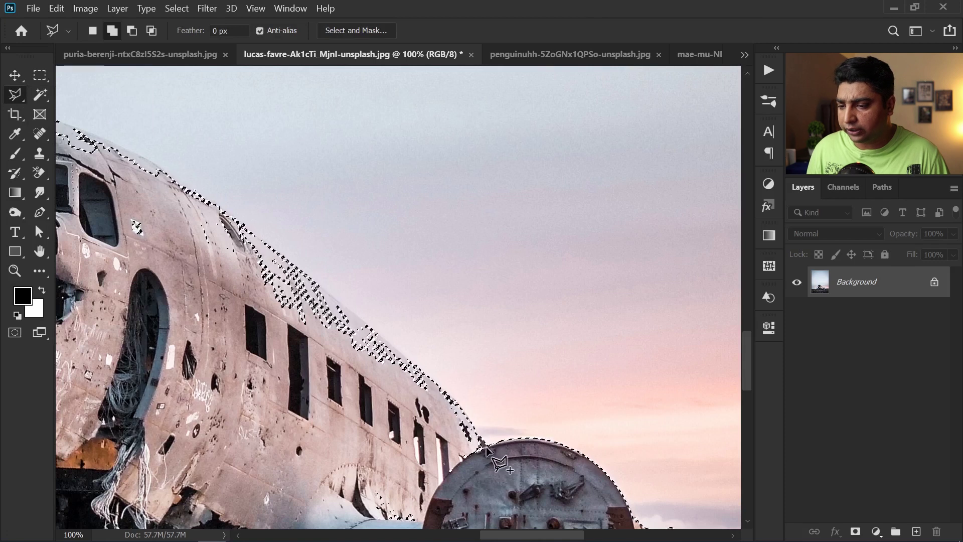
left_click(490, 445)
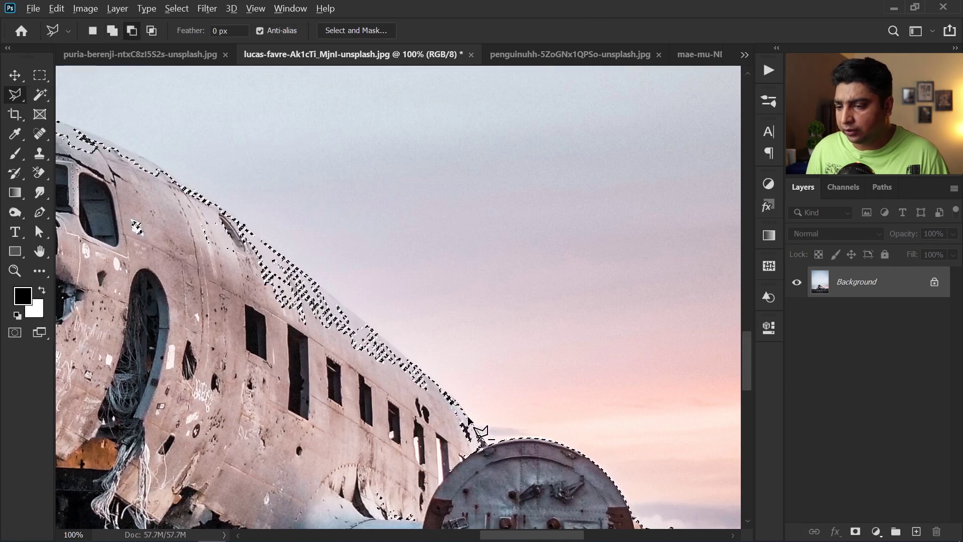
mouse_move(401, 353)
left_mouse_down()
mouse_move(337, 331)
mouse_move(469, 385)
mouse_move(468, 374)
mouse_move(302, 258)
mouse_move(289, 238)
mouse_move(195, 189)
mouse_move(371, 215)
mouse_move(286, 207)
mouse_move(233, 218)
mouse_move(209, 263)
mouse_move(288, 359)
left_mouse_up()
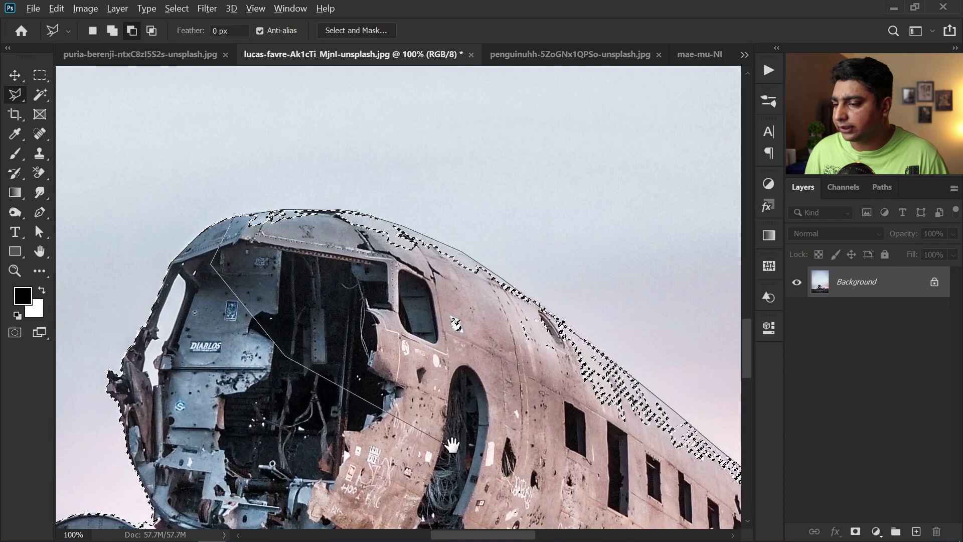
left_click_drag(451, 440, 268, 307)
left_click(518, 420)
left_click(576, 422)
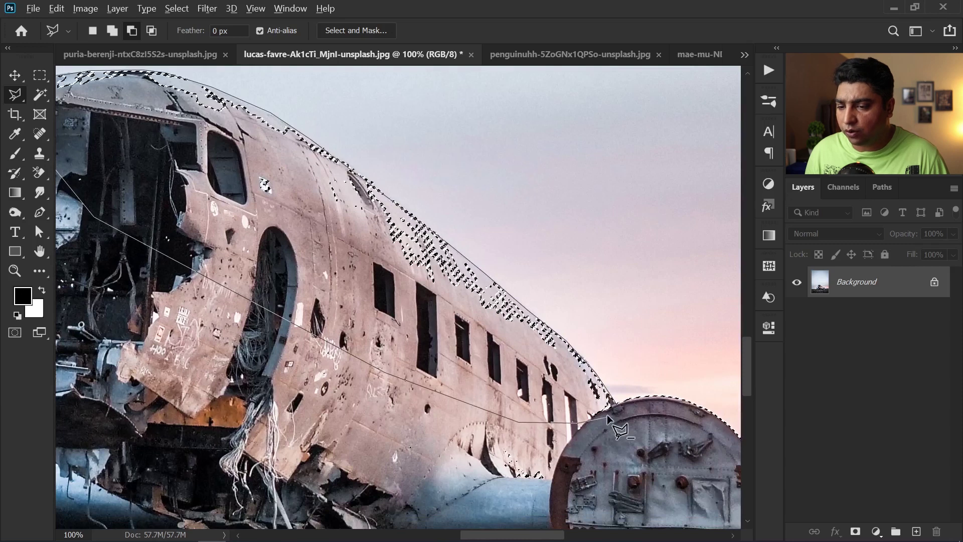
left_click(616, 403)
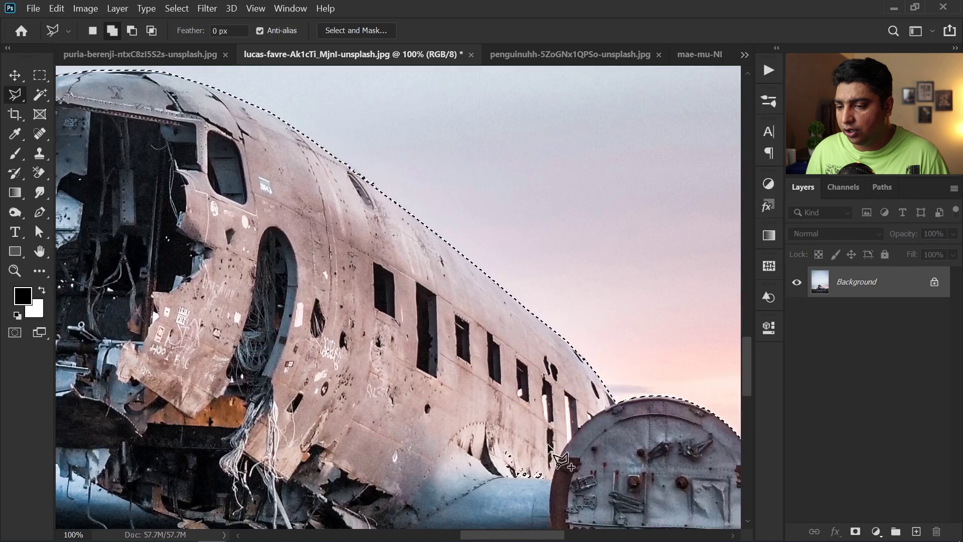
scroll(388, 290, "down", 4)
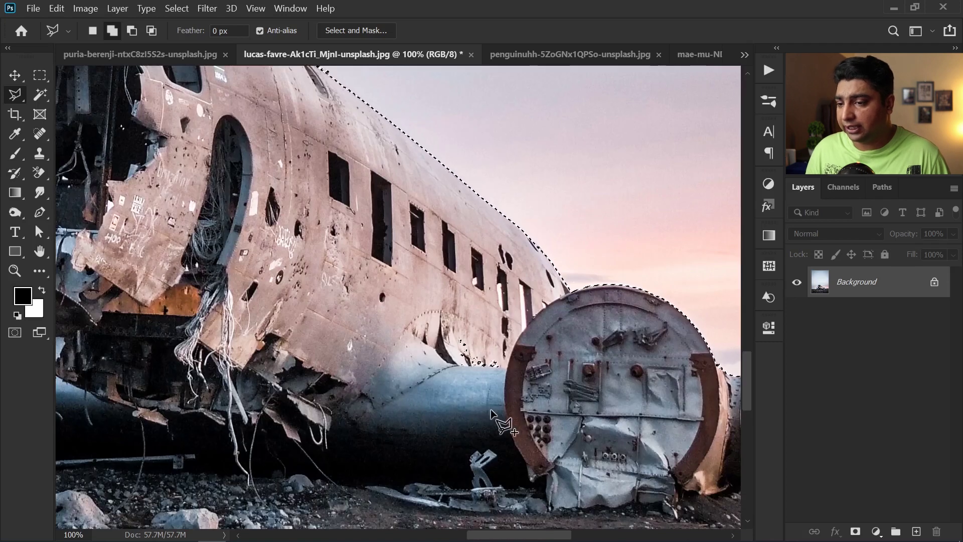
- Subtract the stray selected patches between the fuselage windows and the wing root with a rectangular marquee
left_click(39, 75)
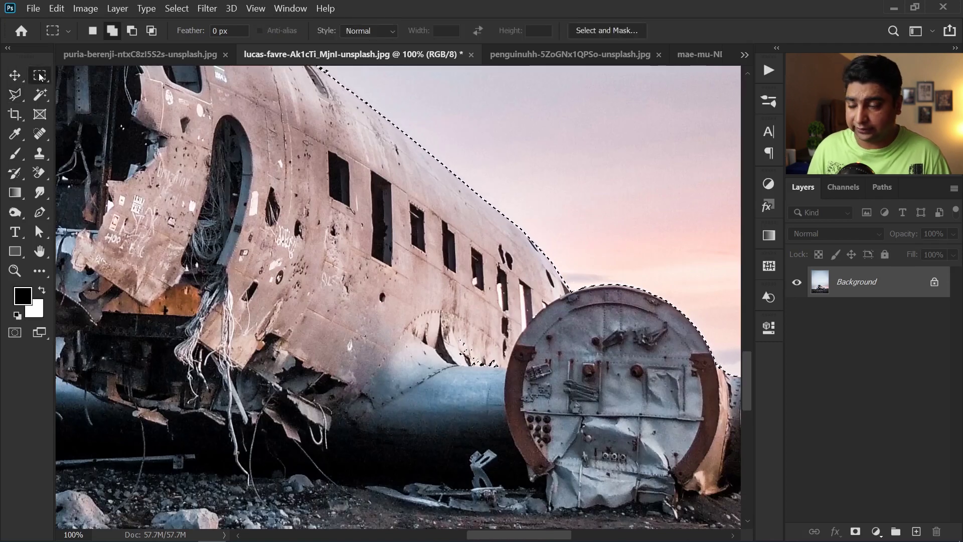
left_click_drag(350, 289, 544, 400)
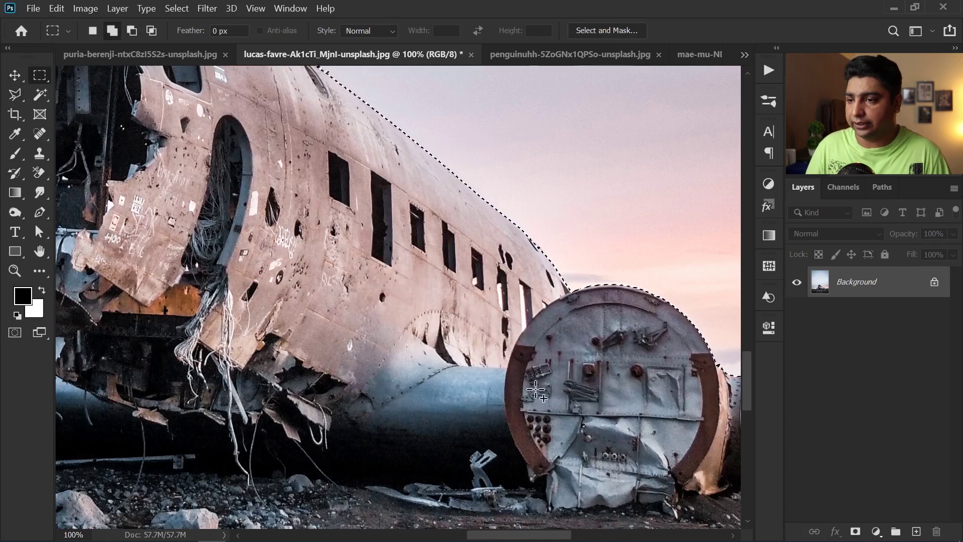
scroll(559, 372, "down", 10)
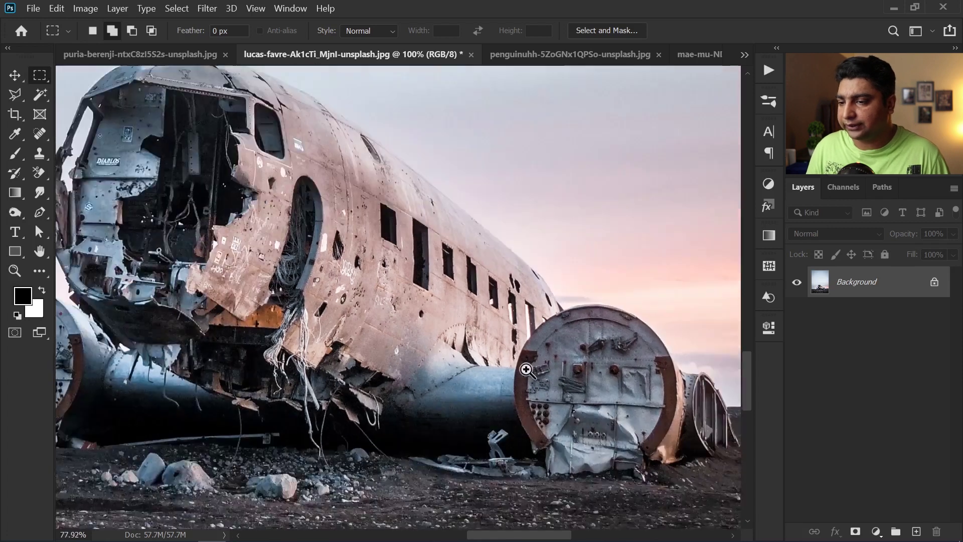
- Show the sky selection as a Quick Mask and examine the masked plane, ground and open sky
key("q")
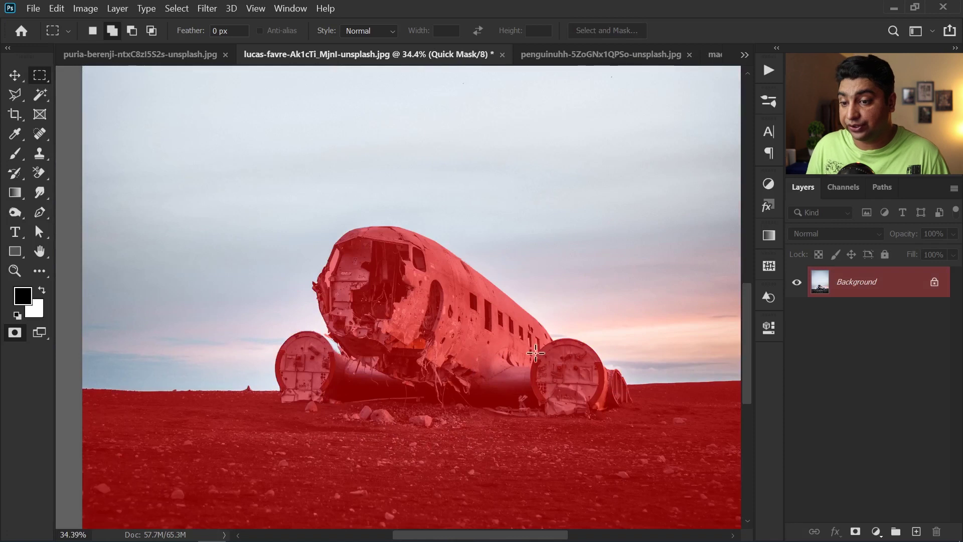
scroll(481, 326, "down", 3)
left_click_drag(423, 313, 423, 398)
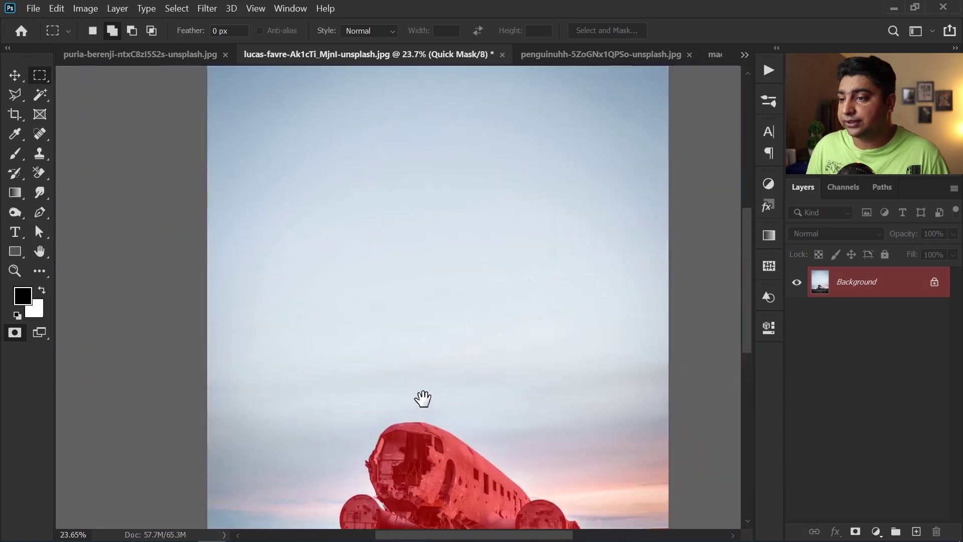
scroll(396, 327, "down", 2)
scroll(427, 396, "up", 4)
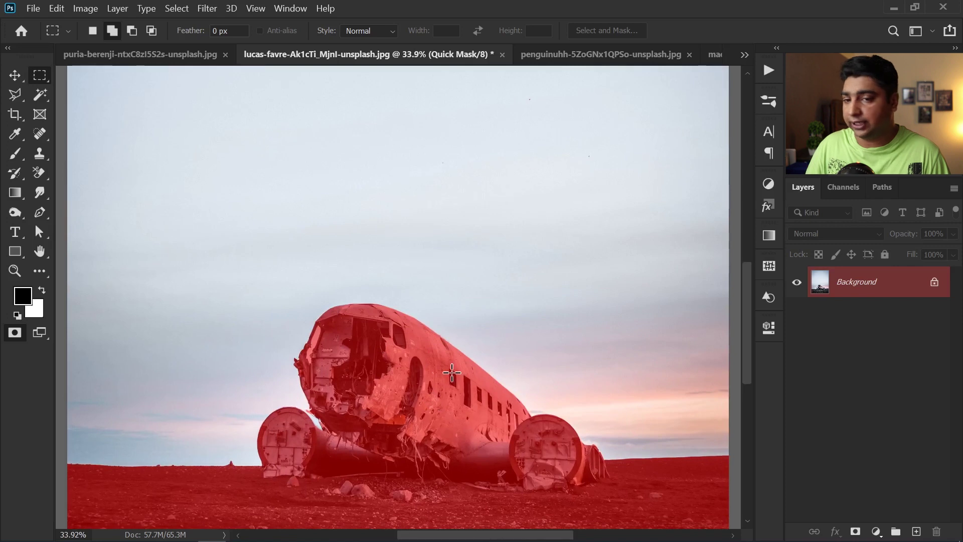
- Set the Magic Wand sample size to Point Sample, leave Quick Mask mode and clear the sky selection
key("w")
scroll(422, 286, "down", 2)
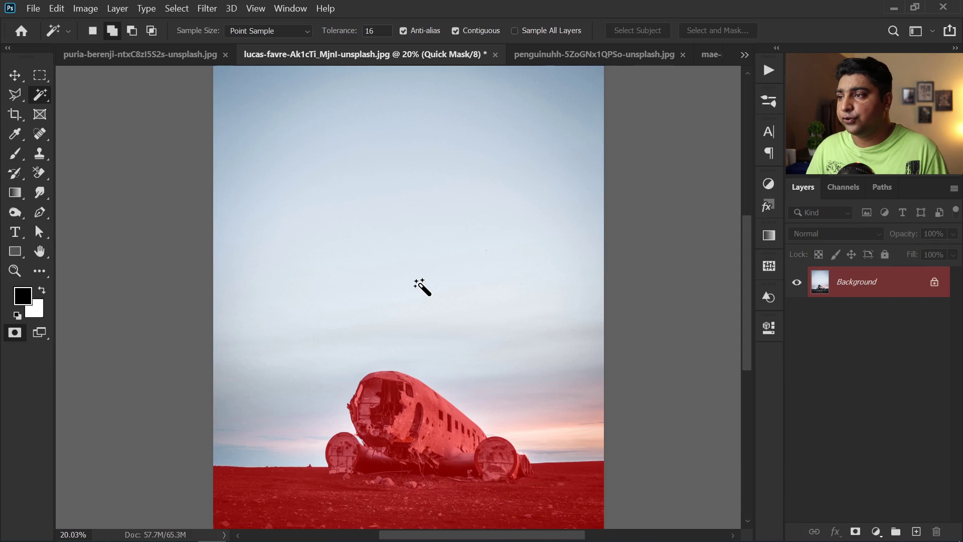
left_click(250, 31)
left_click(261, 44)
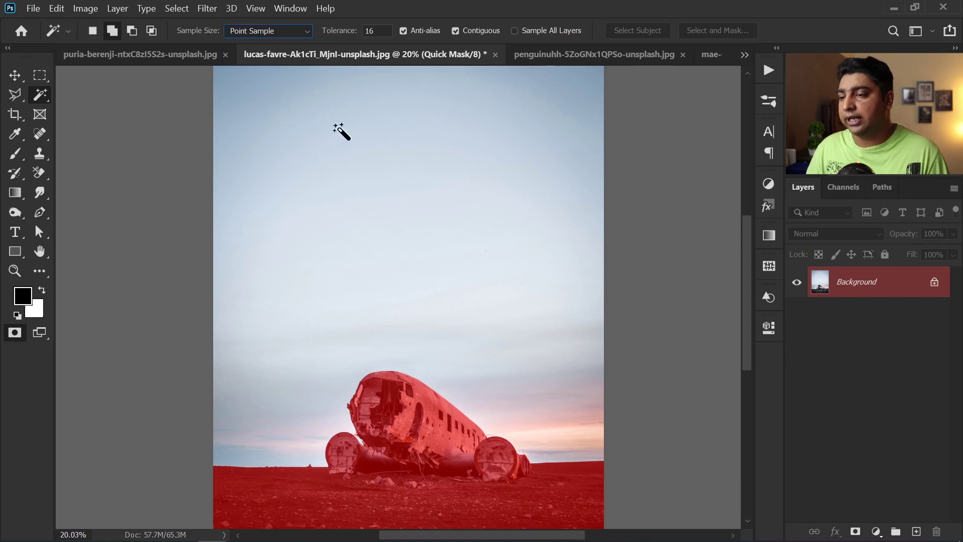
key("q")
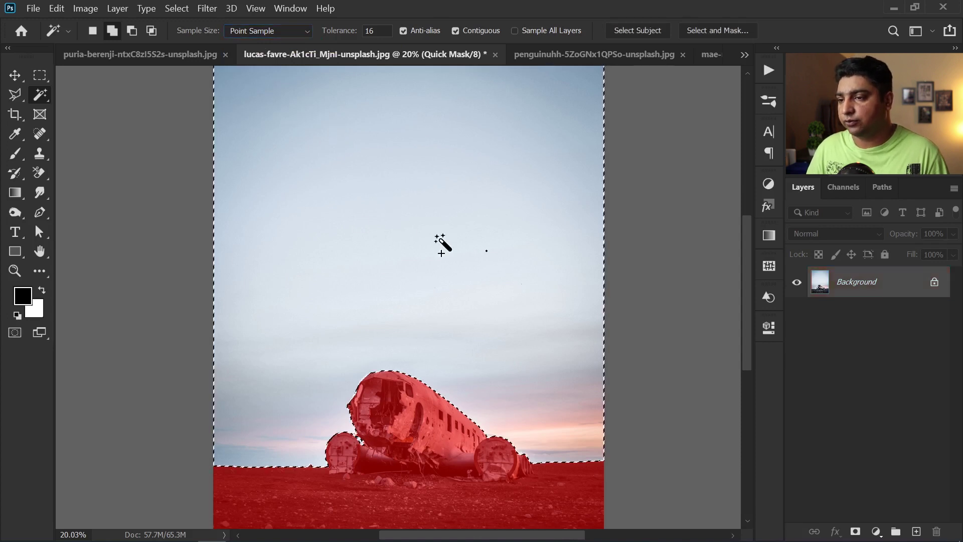
key("ctrl+d")
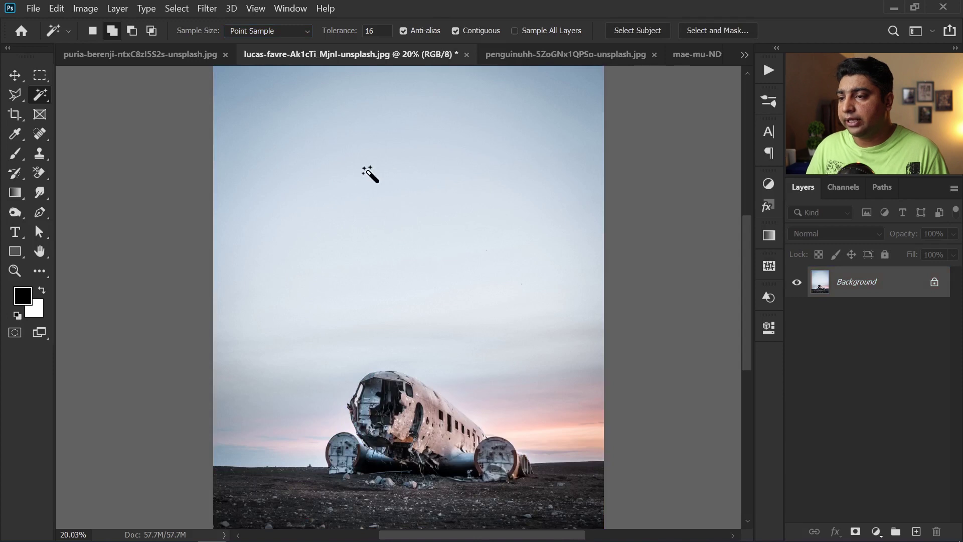
- Try selecting the upper sky with the Magic Wand at Point Sample, and clear the selection
left_click_drag(387, 113, 386, 157)
left_click(391, 171)
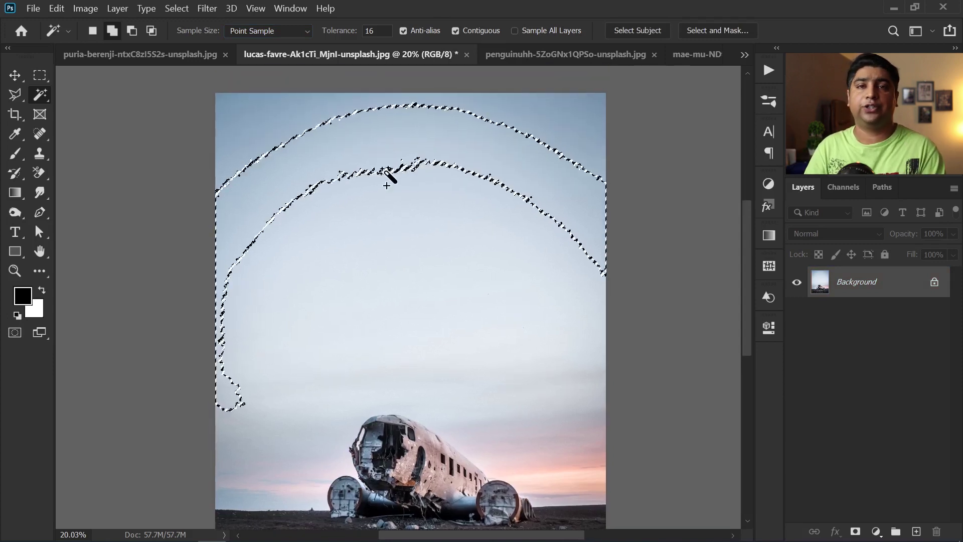
key("ctrl+d")
- Try the 3 by 3 Average sample size on the upper sky, and clear the resulting selection
left_click(240, 31)
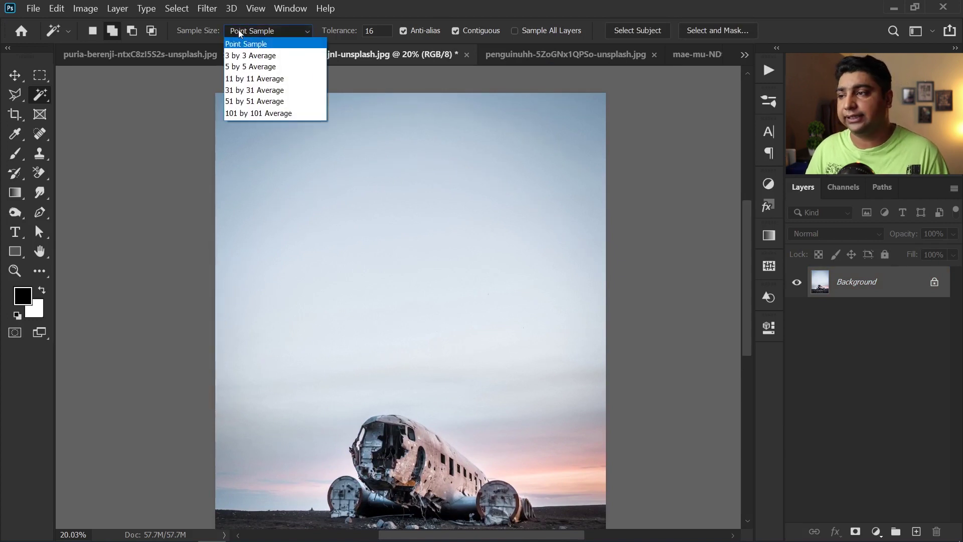
left_click(272, 56)
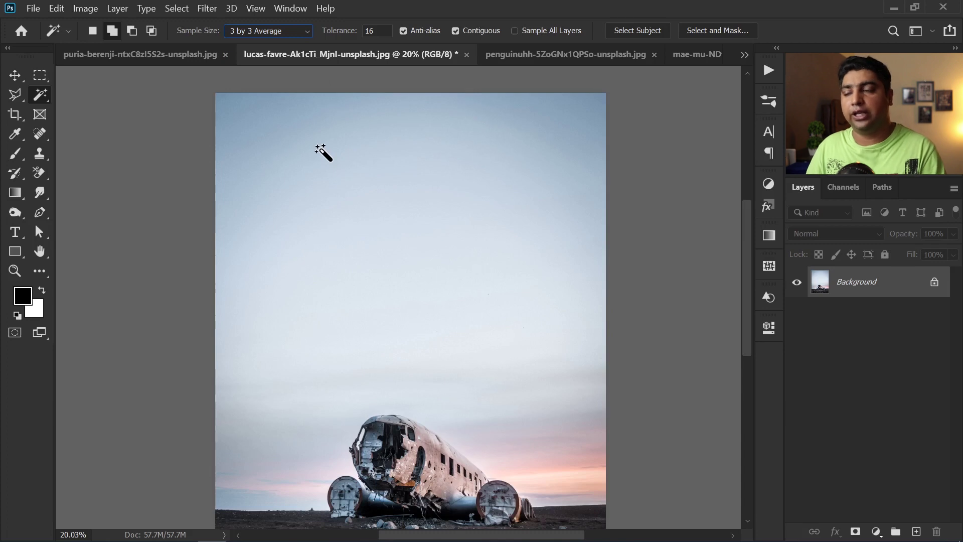
left_click(323, 153)
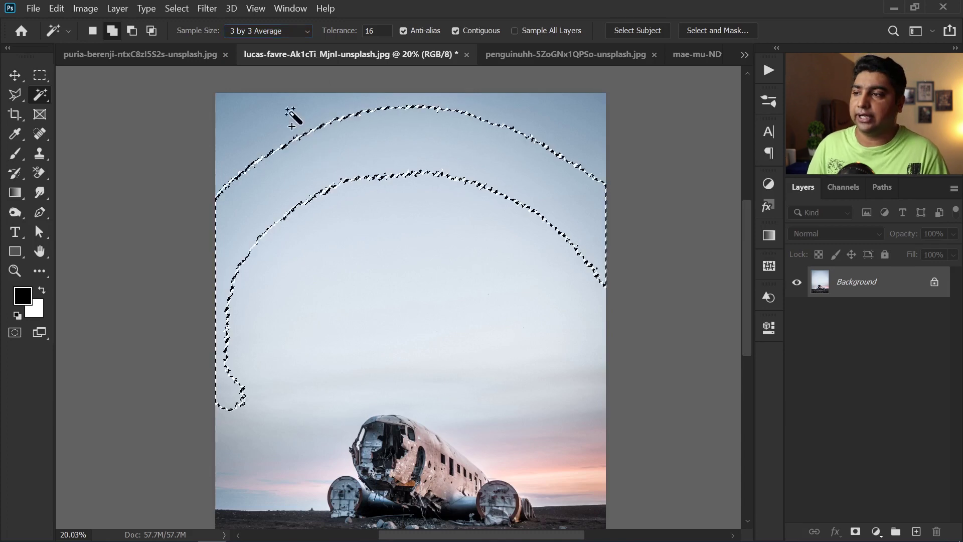
key("ctrl+d")
- Select the sky using the 51 by 51 Average sample size, and set the sample size back to Point Sample
left_click(271, 30)
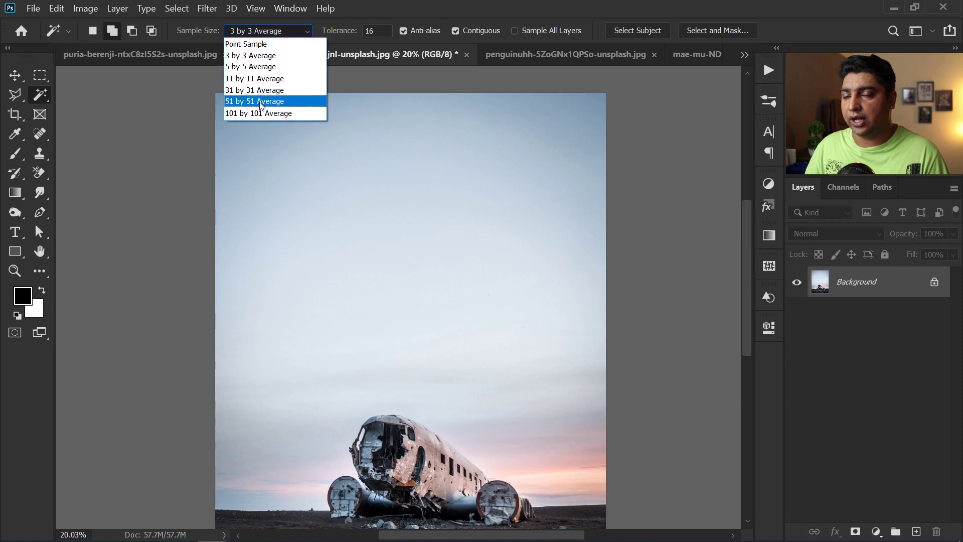
left_click(260, 105)
left_click(369, 167)
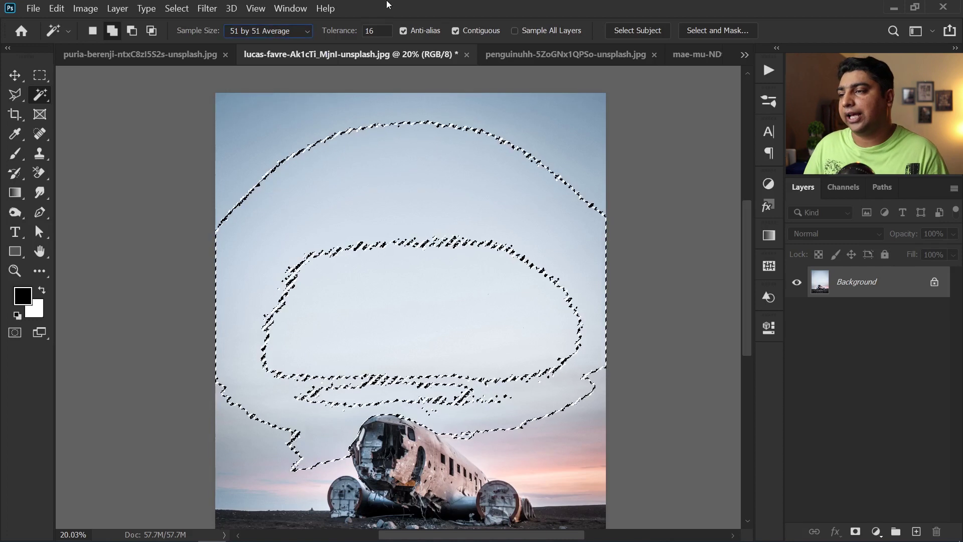
left_click(290, 32)
left_click(311, 41)
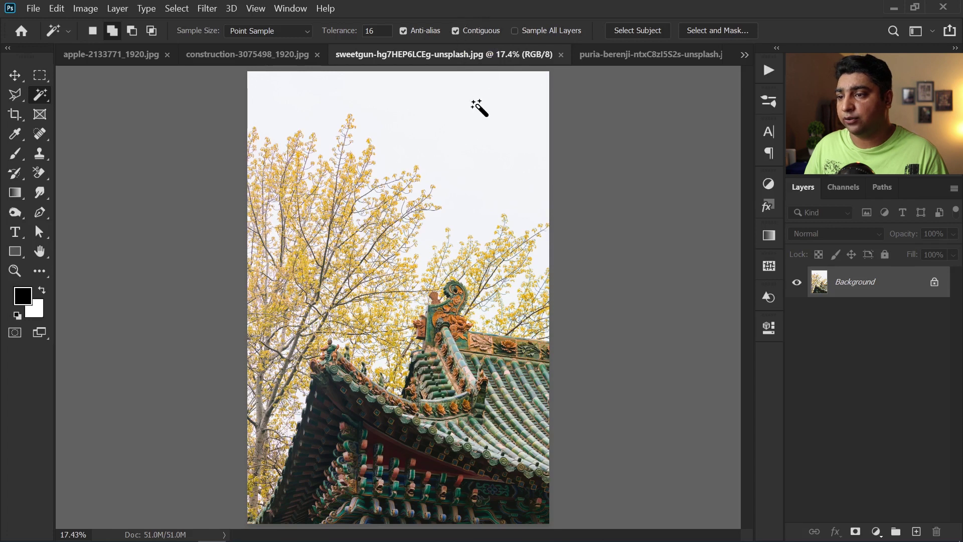
- In the sweetgun temple photo, select the open sky with Contiguous on and examine the selection edges around the leaves
left_click(480, 108)
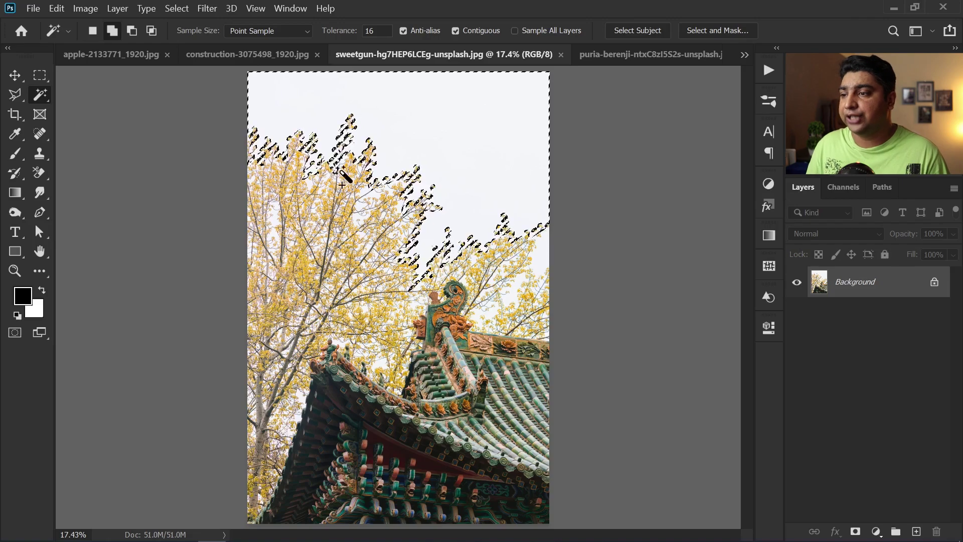
left_click_drag(340, 176, 426, 251)
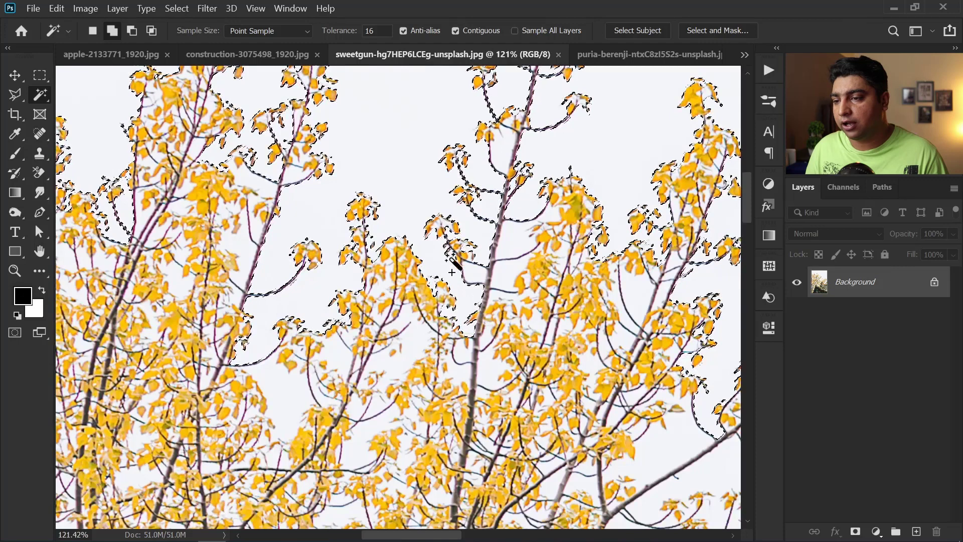
left_click_drag(436, 221, 469, 223)
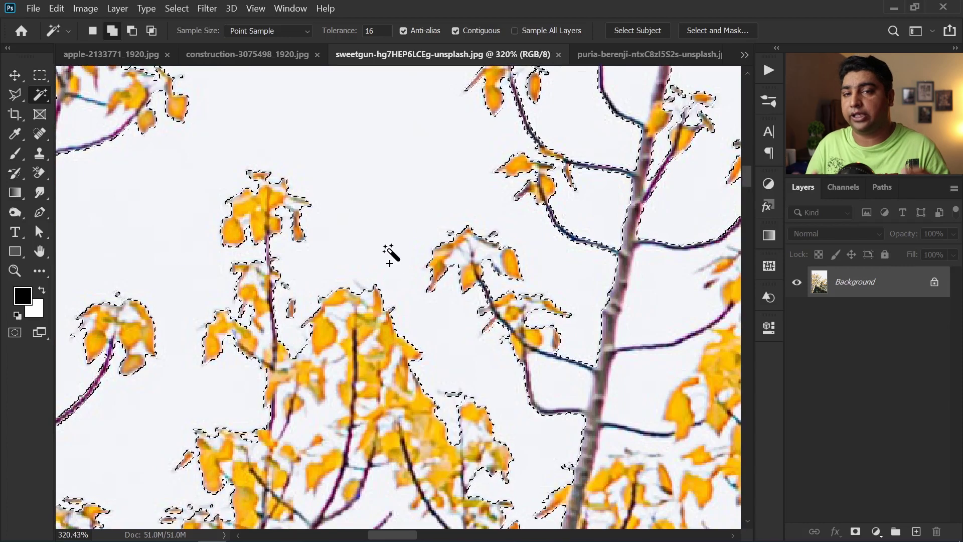
scroll(389, 251, "down", 8)
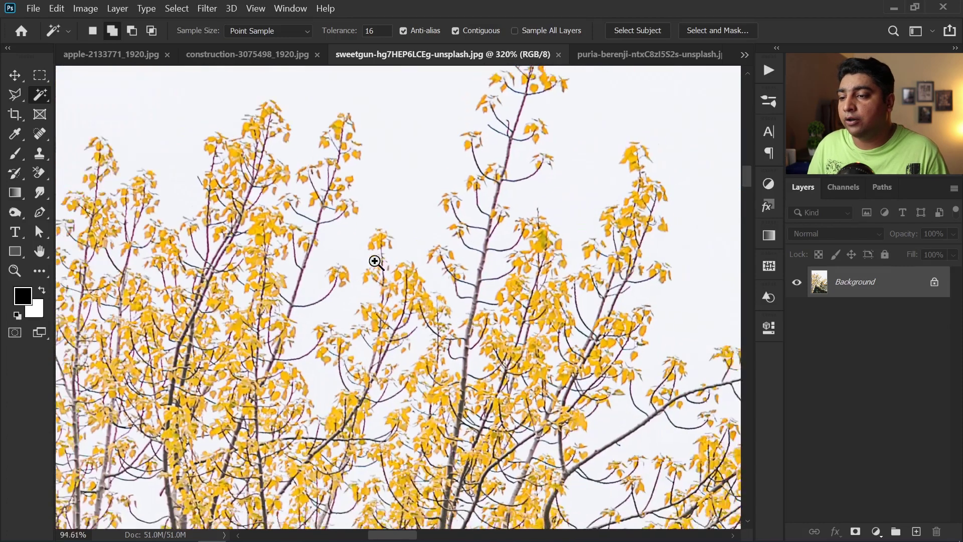
left_click_drag(560, 217, 483, 252)
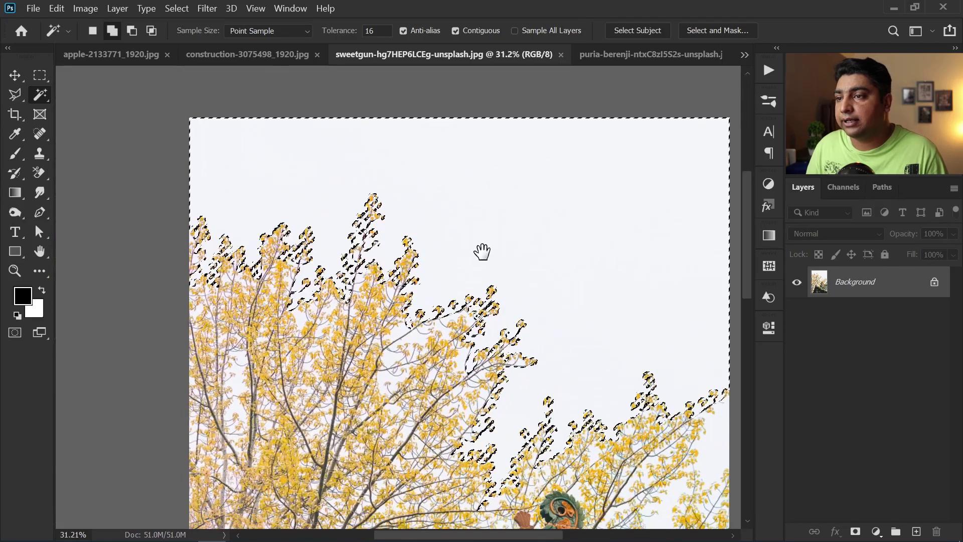
- Turn off Contiguous, clear the selection and reselect the whole sky, including the gaps between the branches
left_click(477, 34)
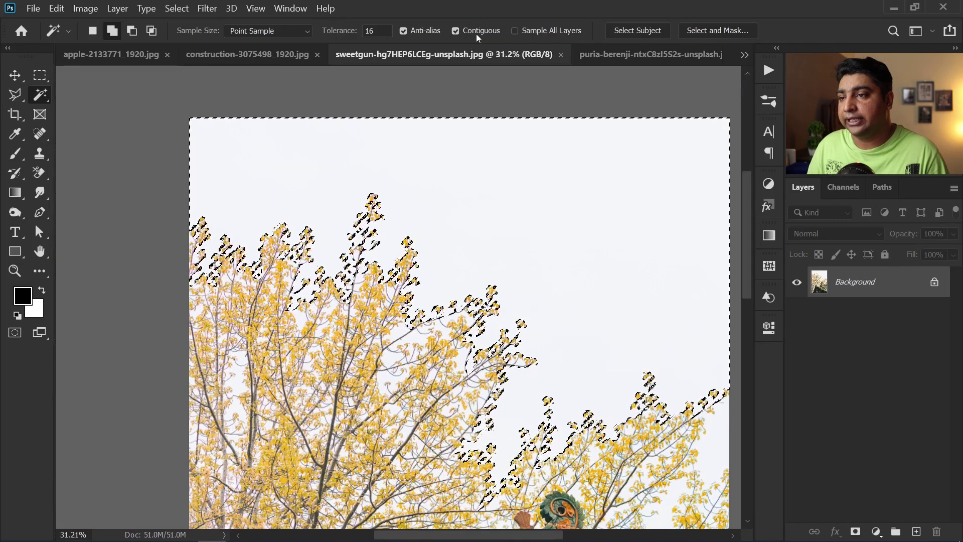
key("ctrl+d")
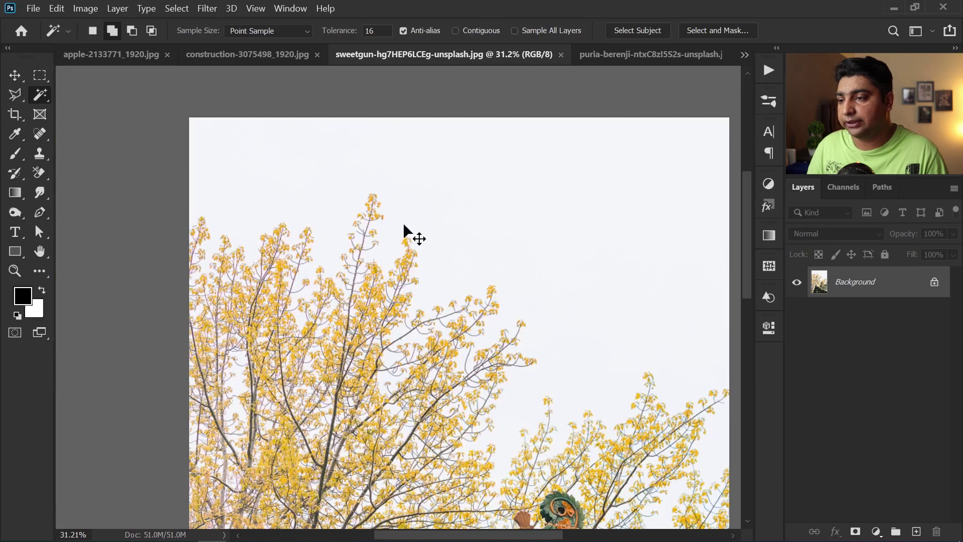
scroll(447, 137, "down", 3)
left_click_drag(470, 201, 443, 185)
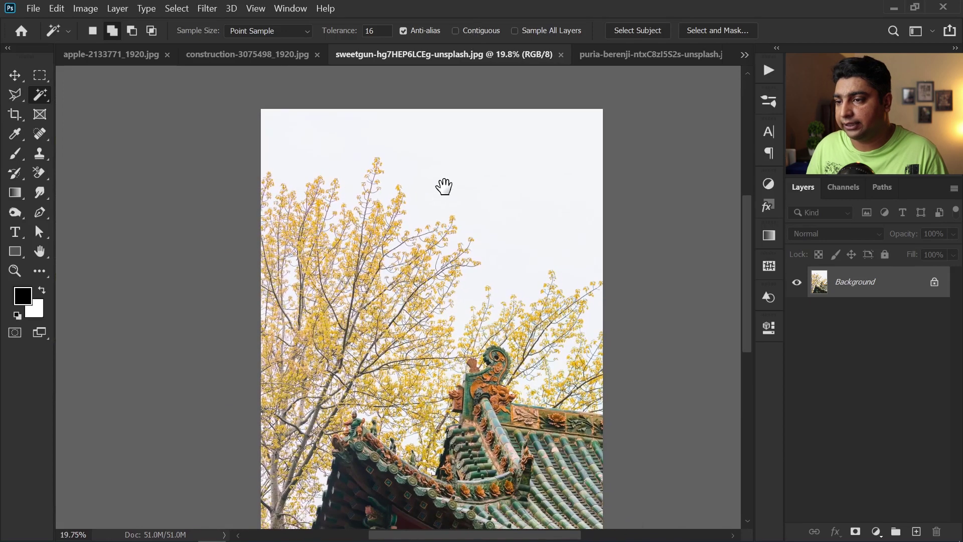
scroll(450, 163, "up", 1)
left_click(485, 189)
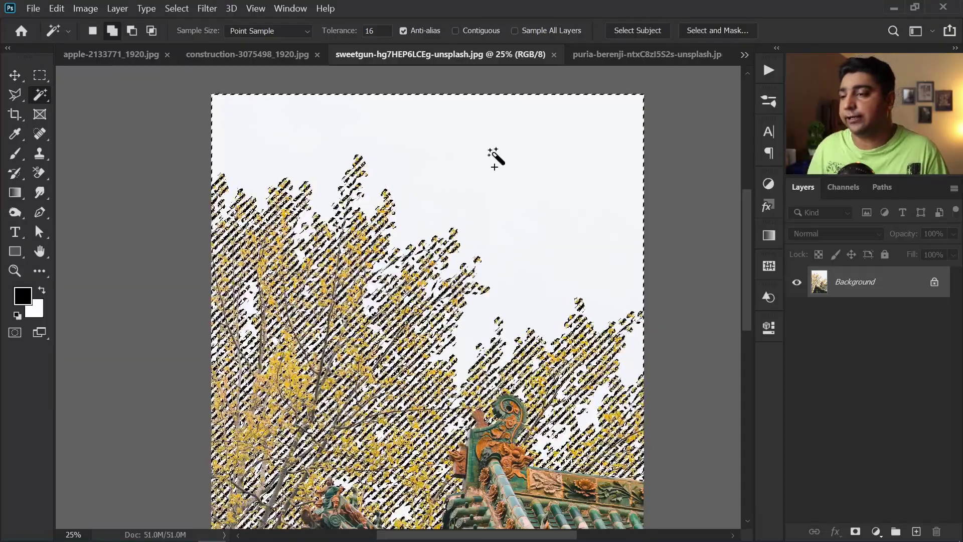
scroll(476, 146, "down", 2)
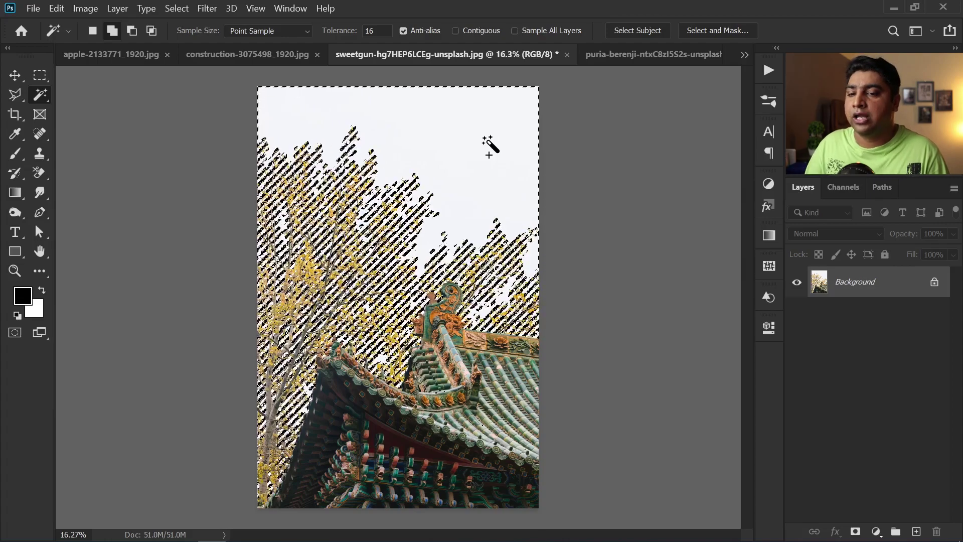
- Convert the locked Background into a regular layer and cut the selected sky from it
double_click(884, 290)
left_click(654, 161)
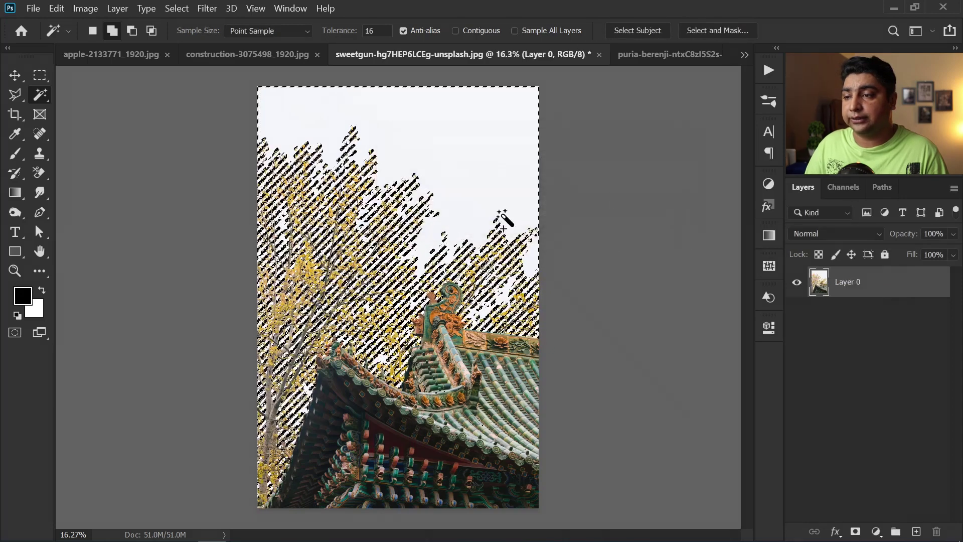
left_click(85, 9)
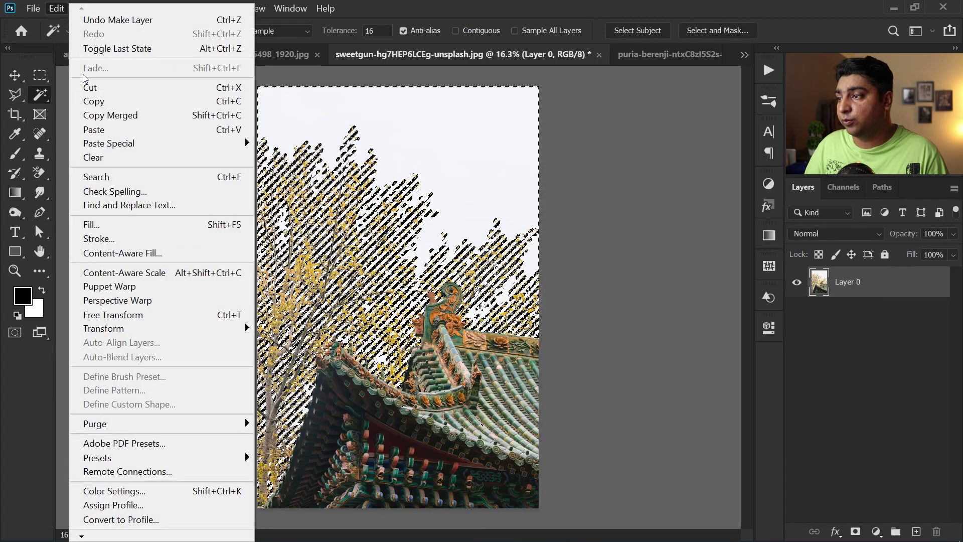
left_click(95, 87)
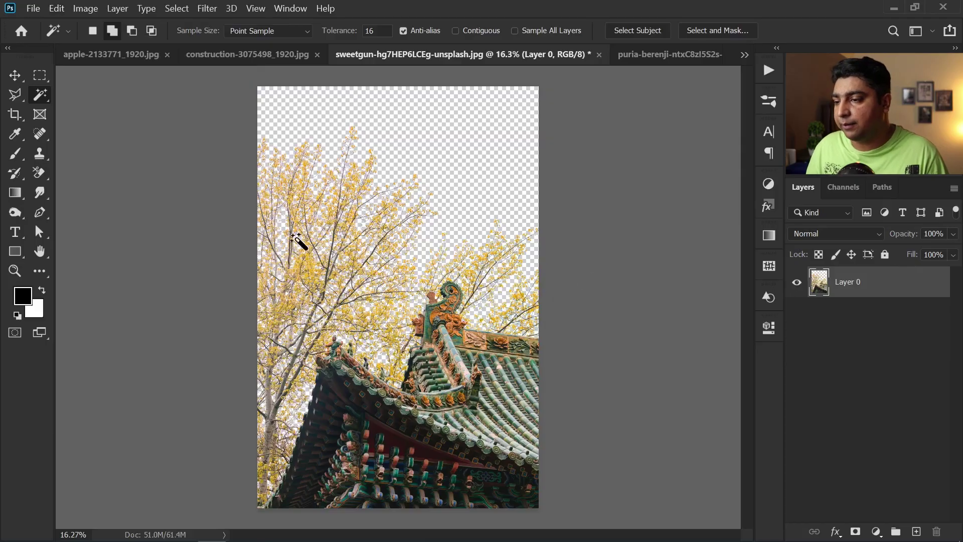
- Examine the cutout edges closely around the leaves and branches of the tree
left_click_drag(295, 189, 321, 230)
scroll(542, 333, "up", 3)
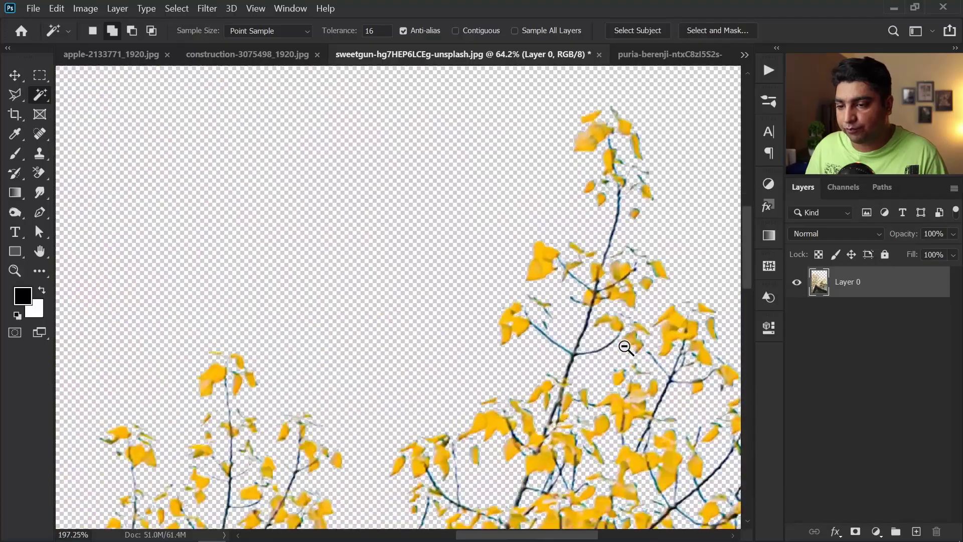
scroll(435, 269, "up", 3)
left_click_drag(435, 268, 290, 149)
left_click_drag(399, 369, 537, 112)
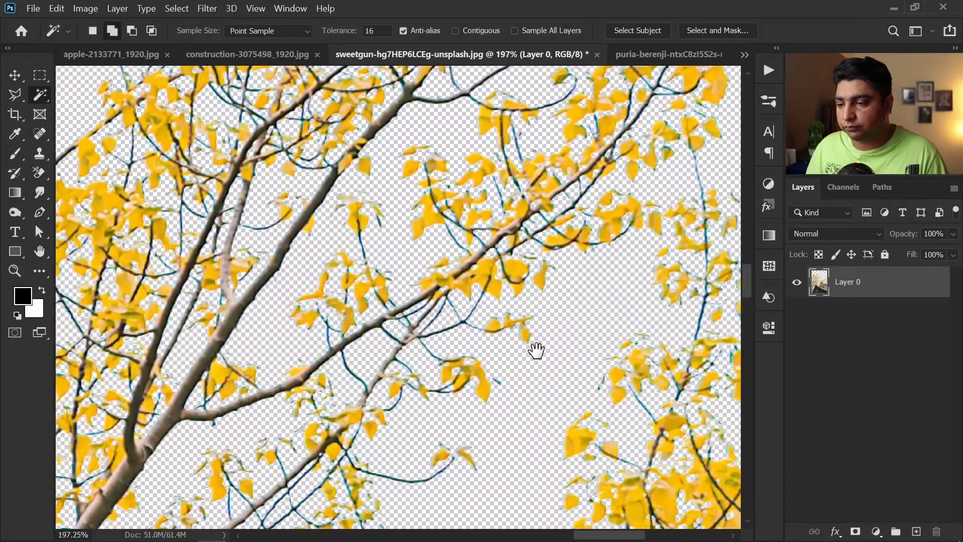
left_click_drag(536, 350, 513, 281)
scroll(513, 282, "down", 8)
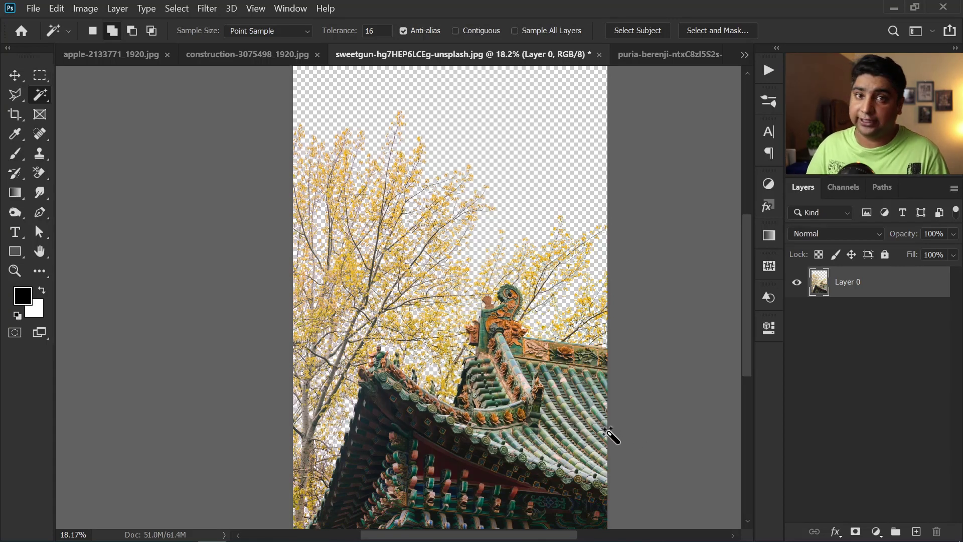
- Inspect the green roof tiles up close for pixels removed along with the sky
left_click_drag(577, 451, 572, 408)
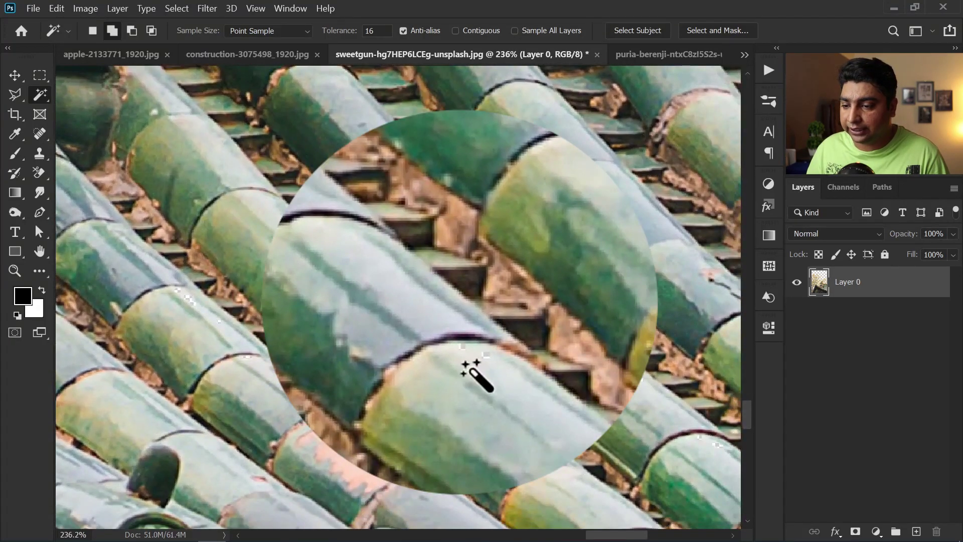
left_click_drag(623, 392, 473, 348)
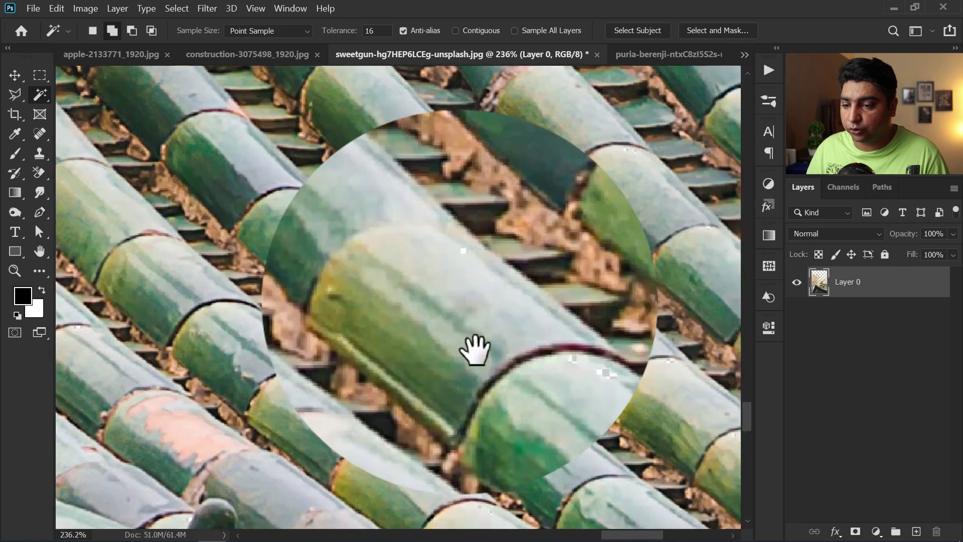
left_click_drag(623, 365, 468, 312)
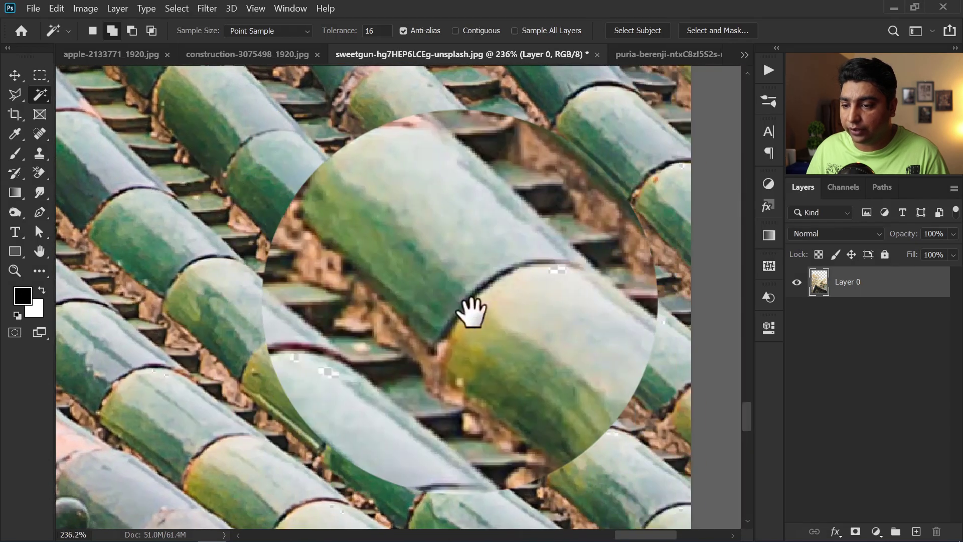
scroll(652, 381, "down", 6)
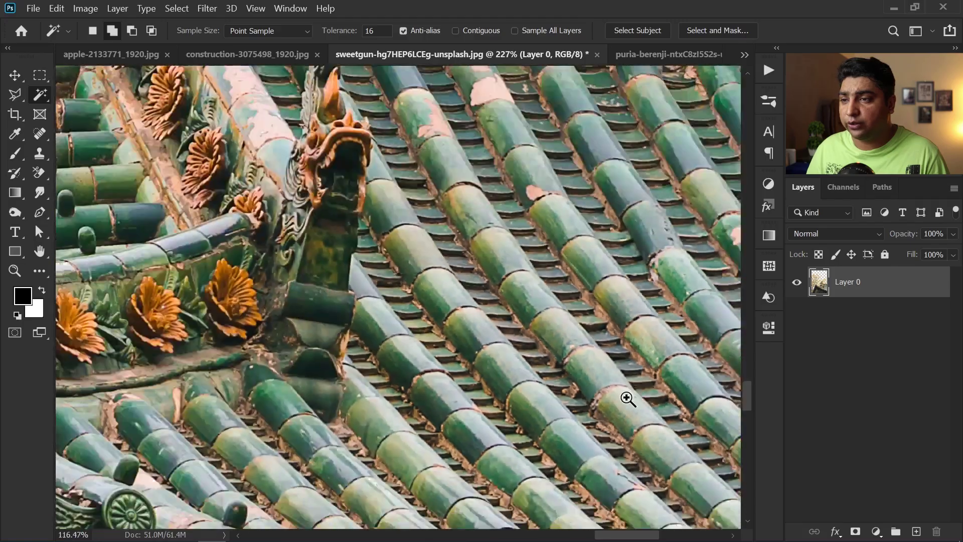
scroll(594, 402, "down", 4)
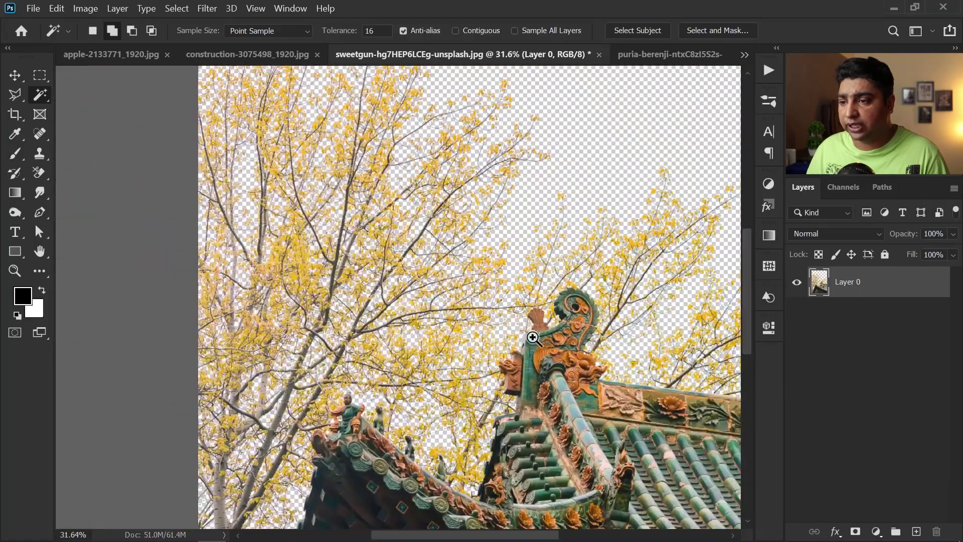
scroll(502, 265, "down", 1)
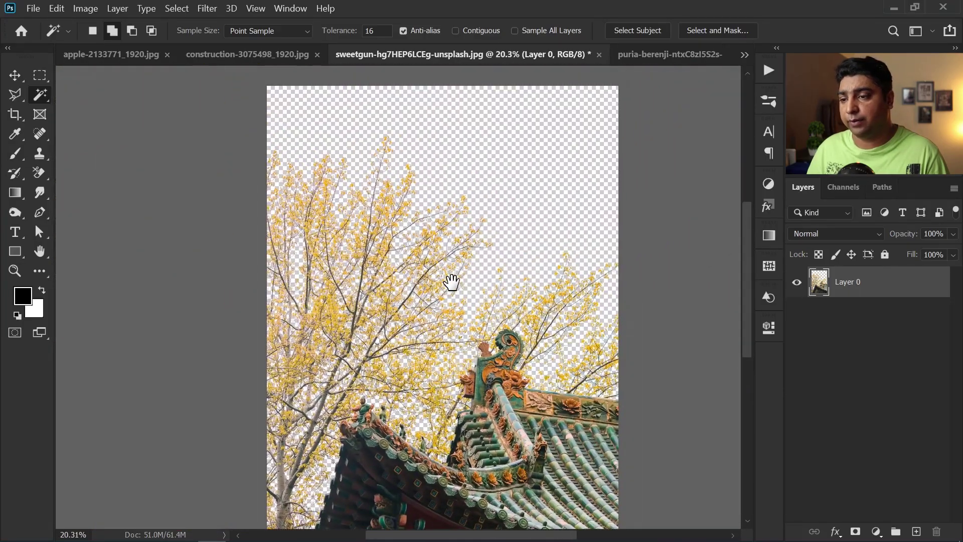